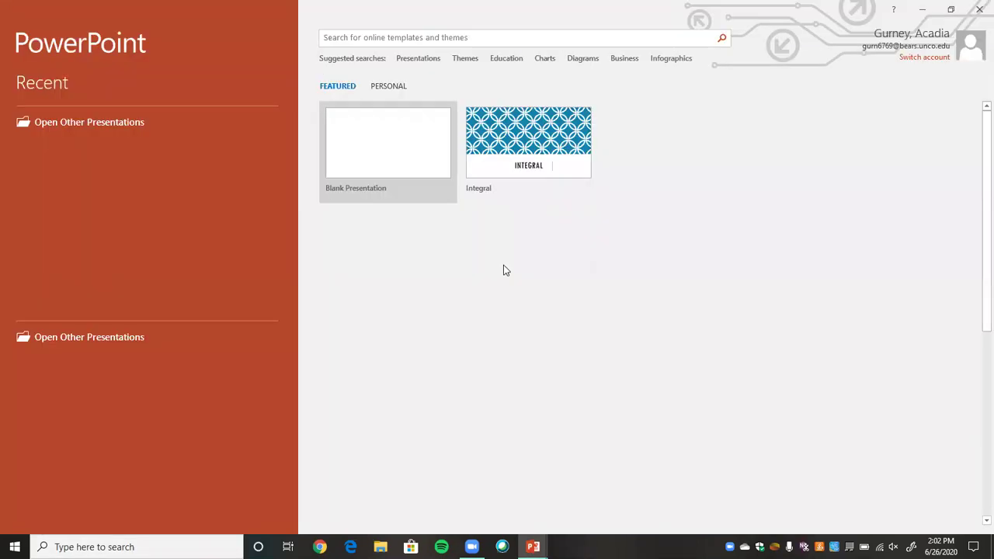
Create a new blank presentation, Presentation2, from File > New
left_click(387, 158)
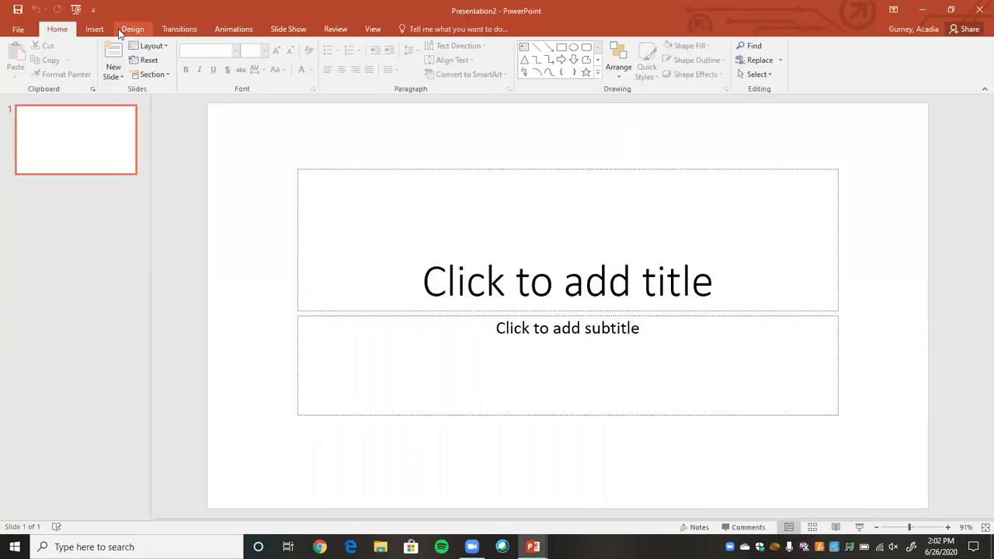
Set a custom slide size in portrait orientation with a 10 in height
left_click(94, 28)
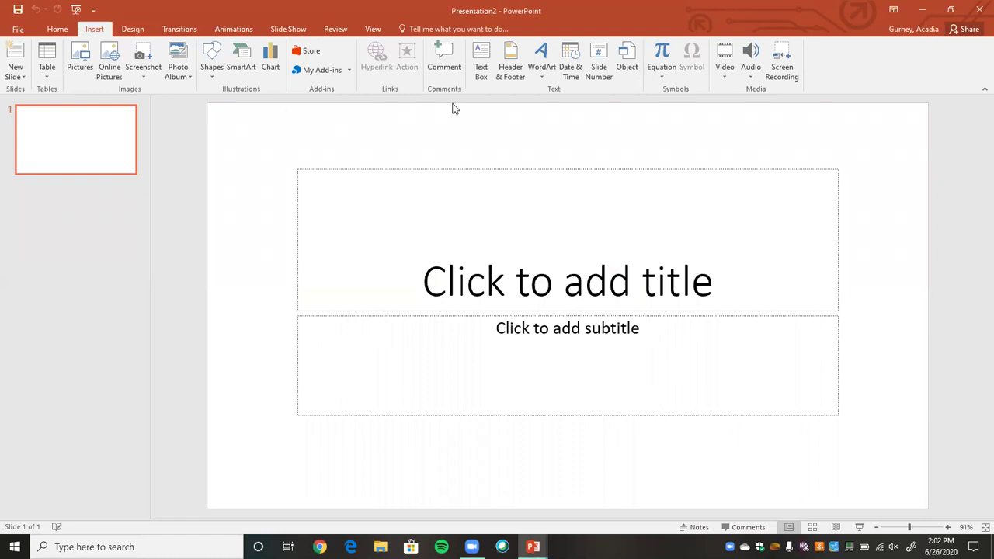
left_click(124, 27)
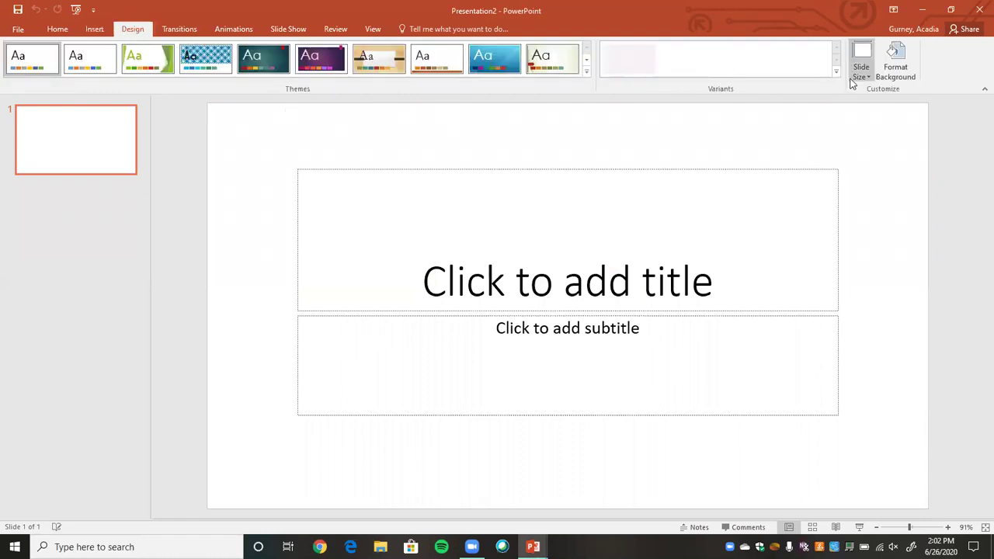
left_click(862, 66)
left_click(877, 147)
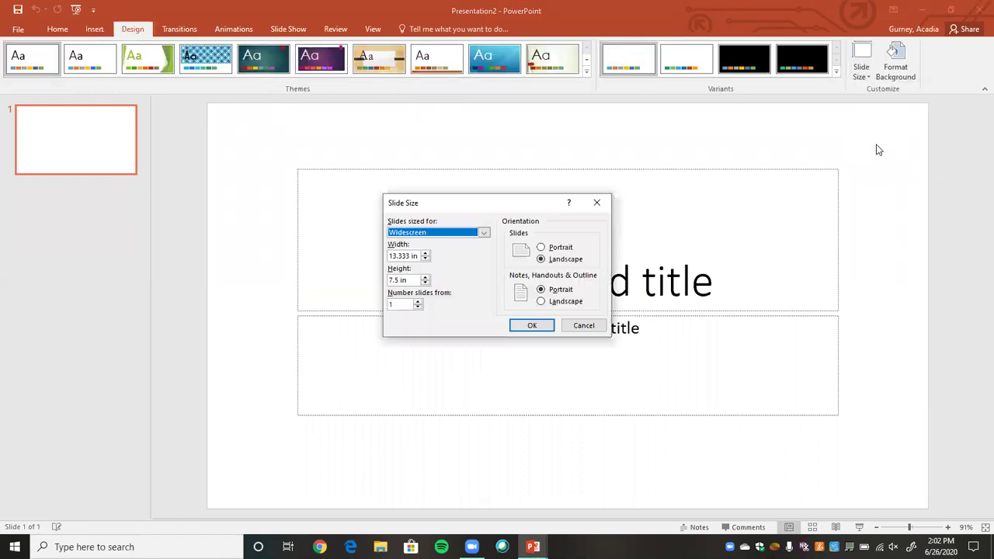
left_click(556, 250)
left_click_drag(406, 281, 361, 279)
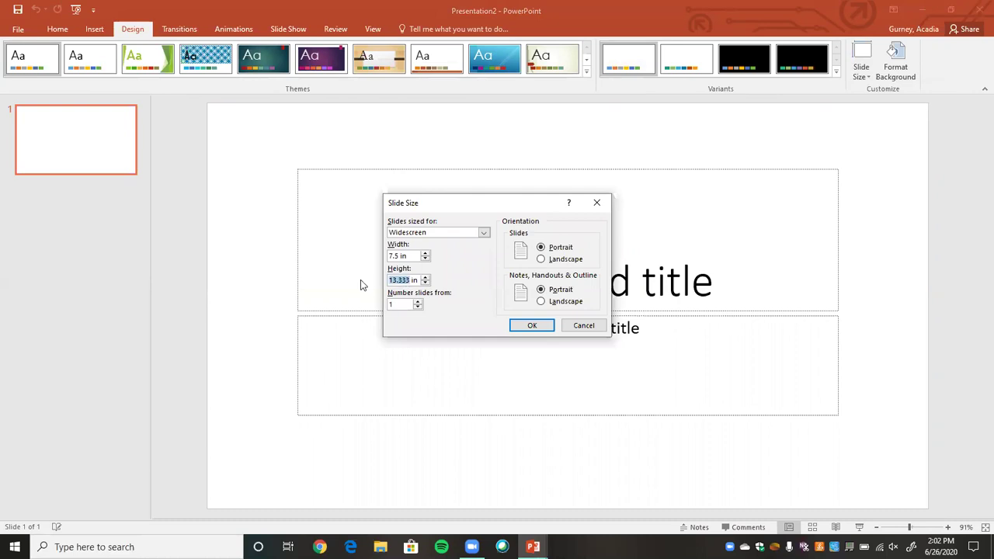
type("10")
key("Return")
key("Return")
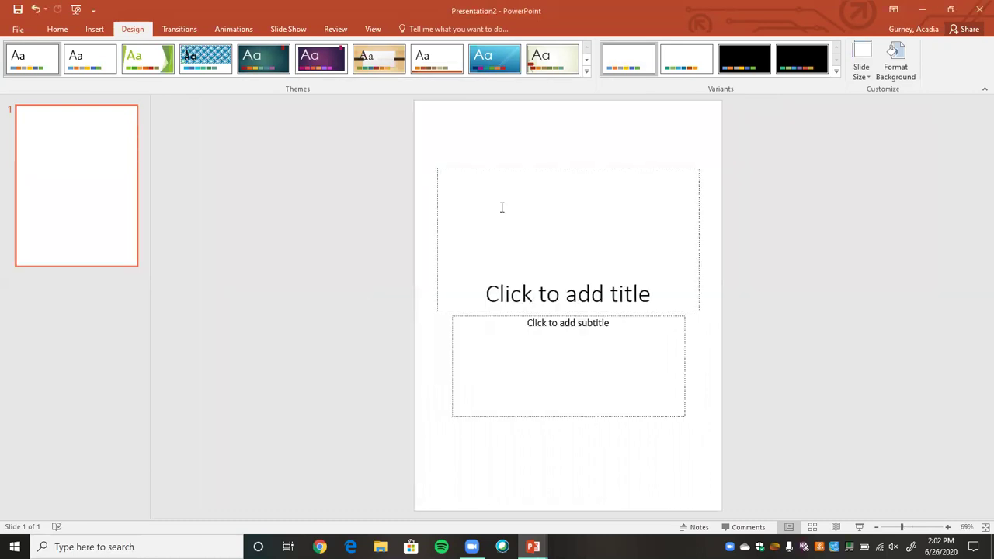
Delete the title and subtitle placeholders so the slide is empty
left_click(497, 169)
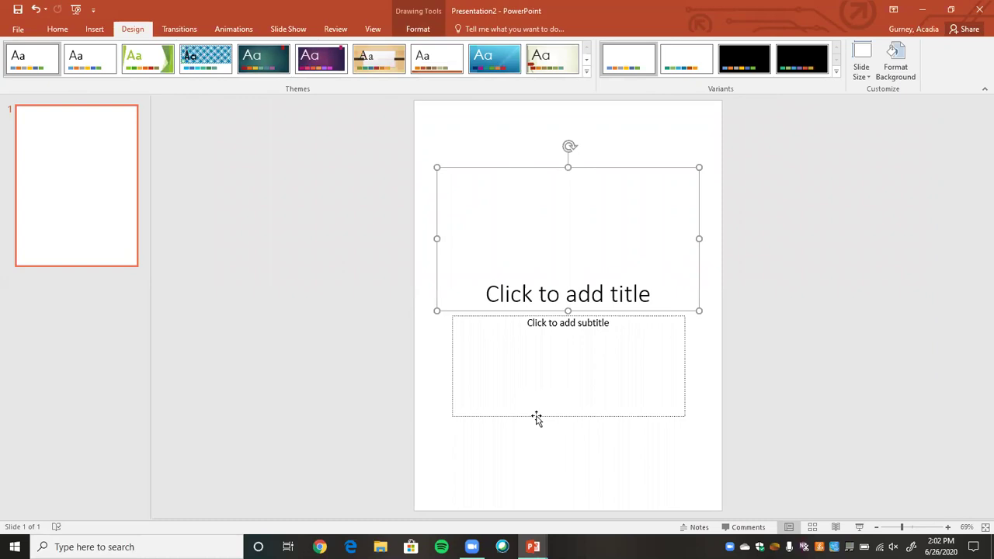
left_click(537, 416, "shift")
key("Delete")
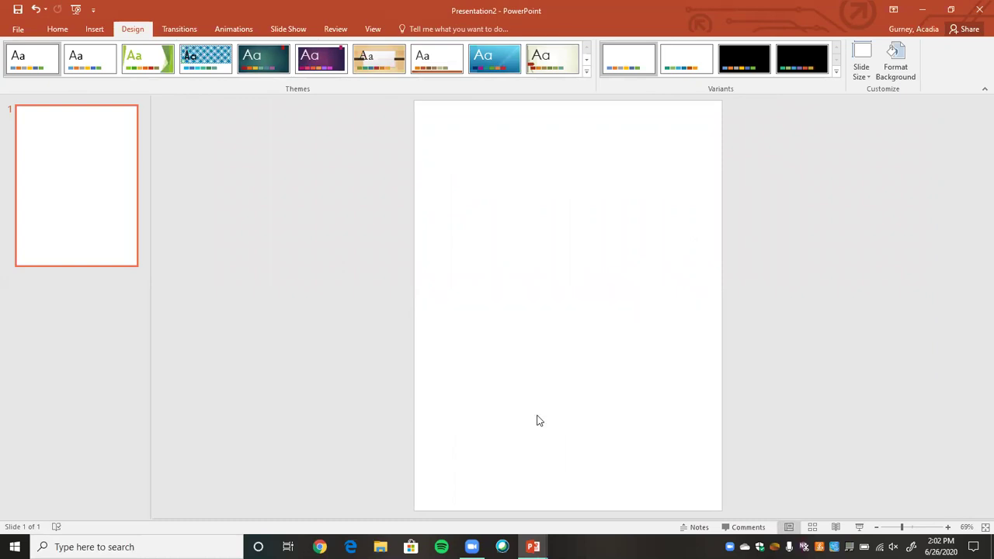
left_click(54, 33)
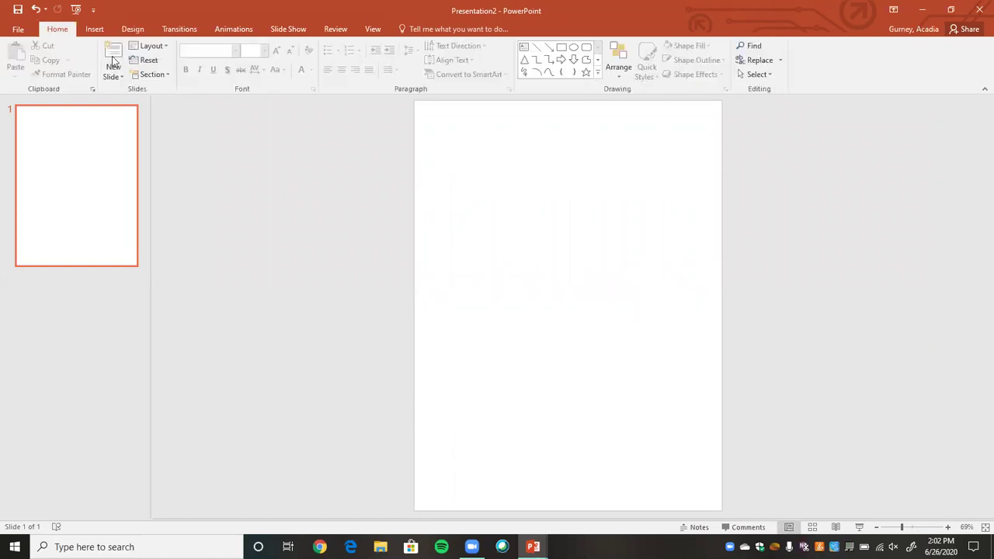
Add a text box at the top reading 'Name: ____ Date: ____ Period: ____'
left_click(95, 29)
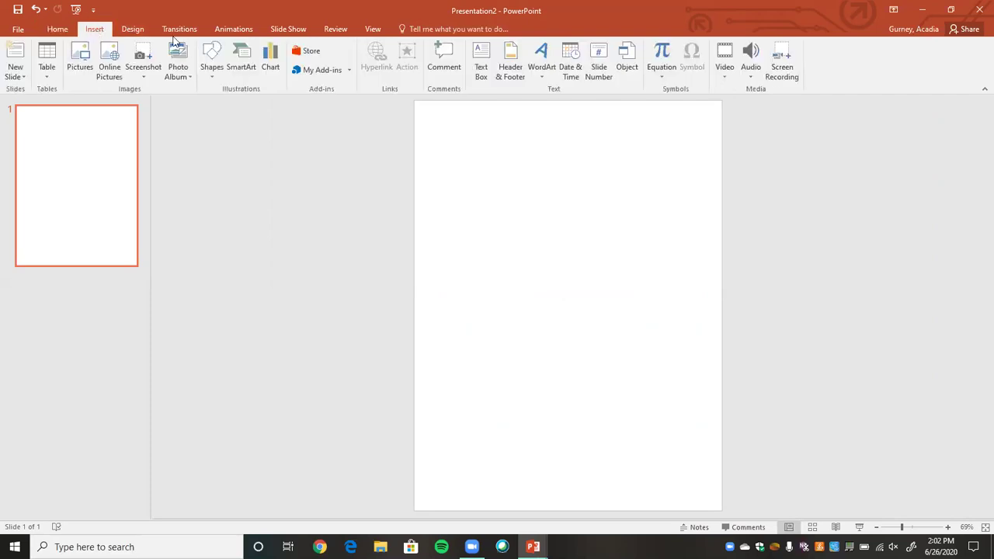
left_click(481, 71)
left_click_drag(426, 118, 713, 158)
type("Name")
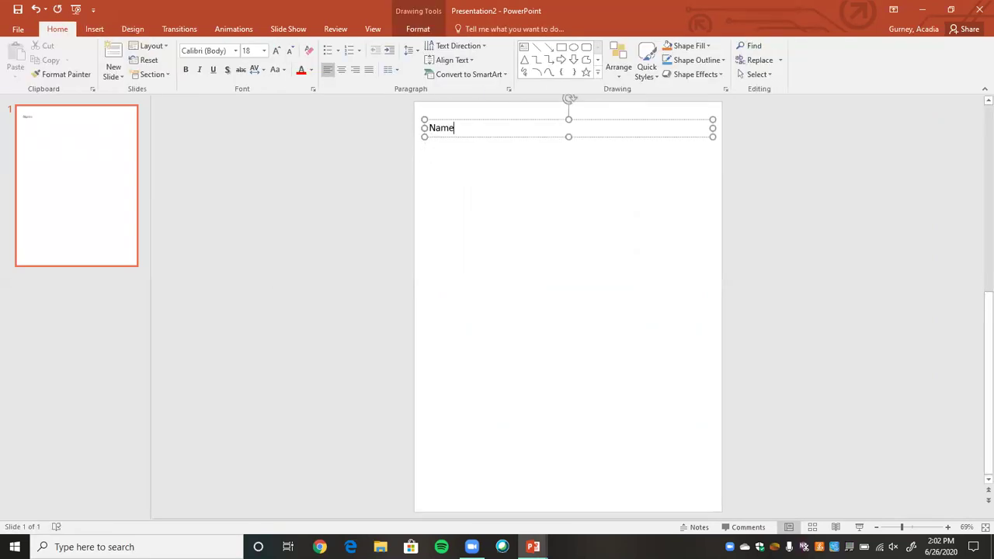
type(": _______________")
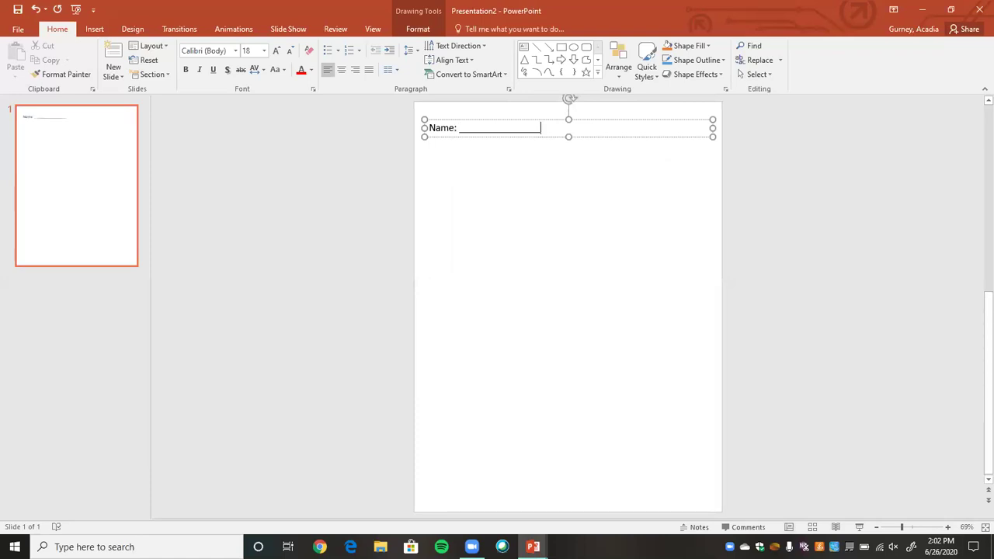
type(" Date:")
type(" ____________ Period")
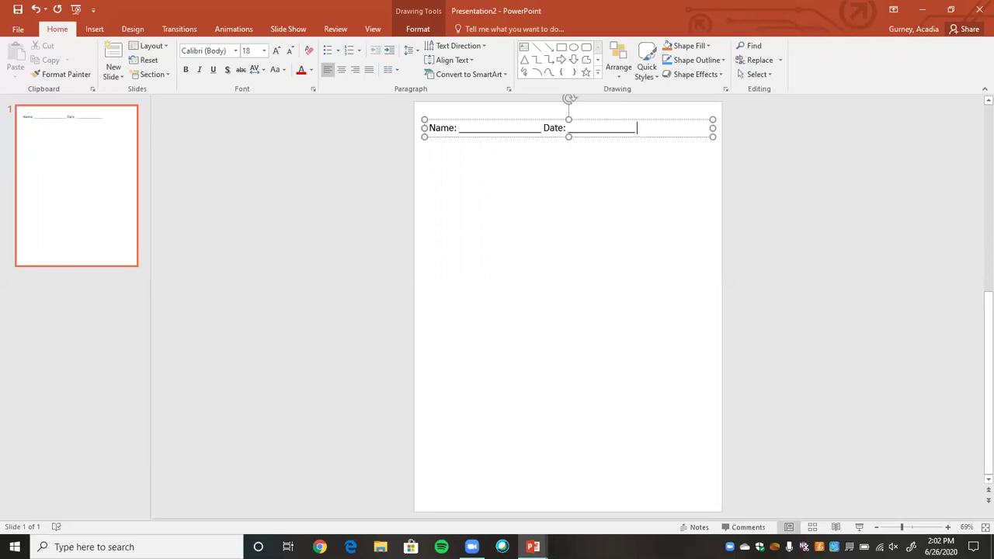
type(":_________")
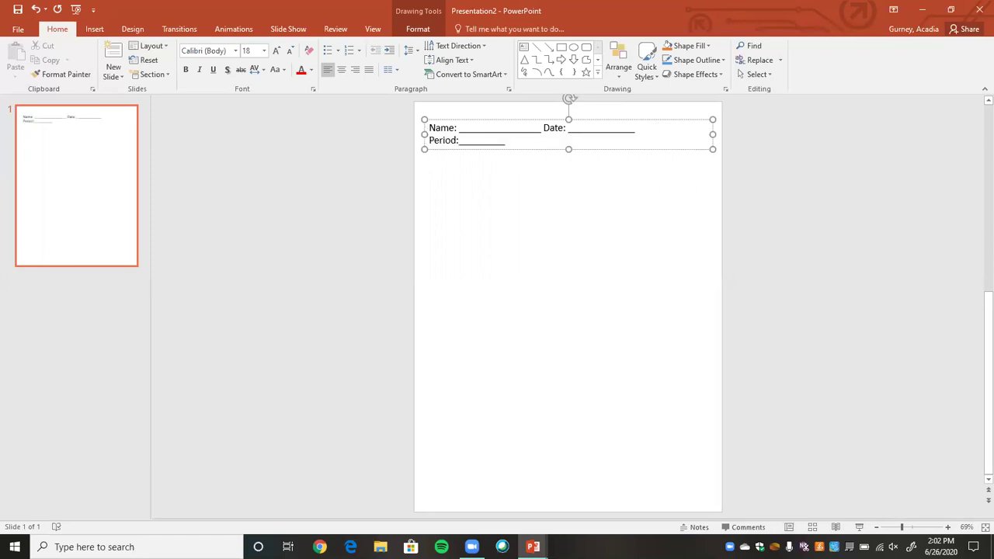
Set the header text to a KG font at 24 pt
key("ctrl+a")
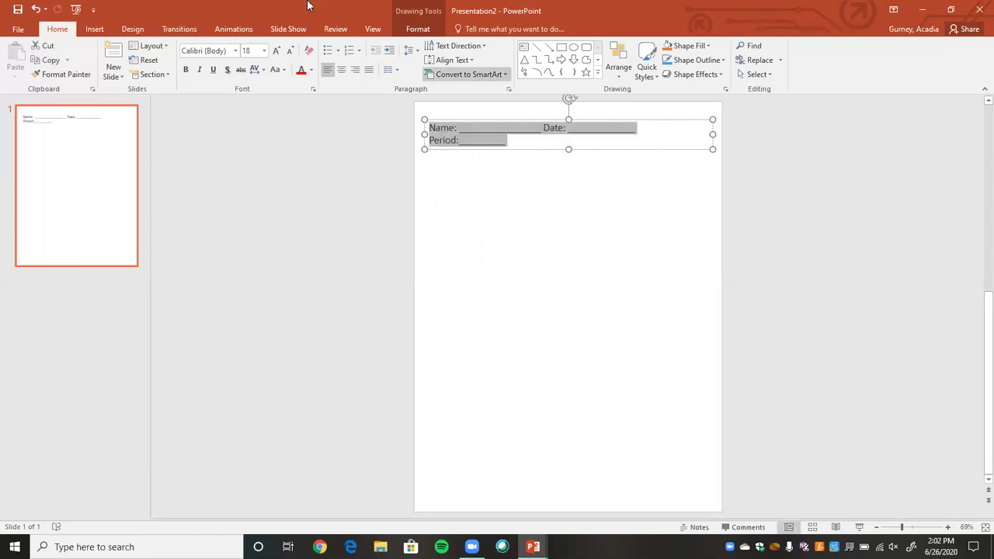
left_click(237, 52)
type("k")
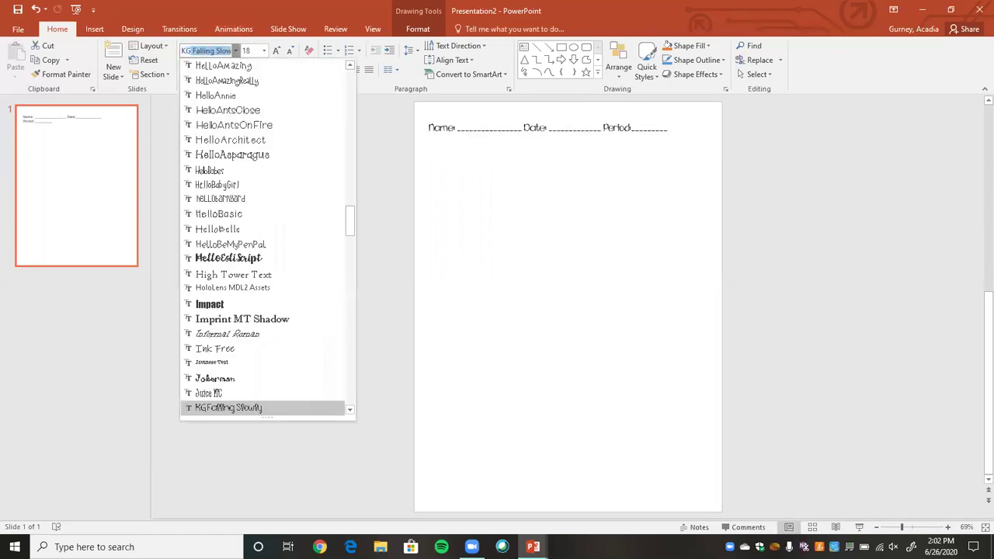
key("Down")
key("Down")
key("Down")
key("Down")
key("Down")
key("Down")
key("Down")
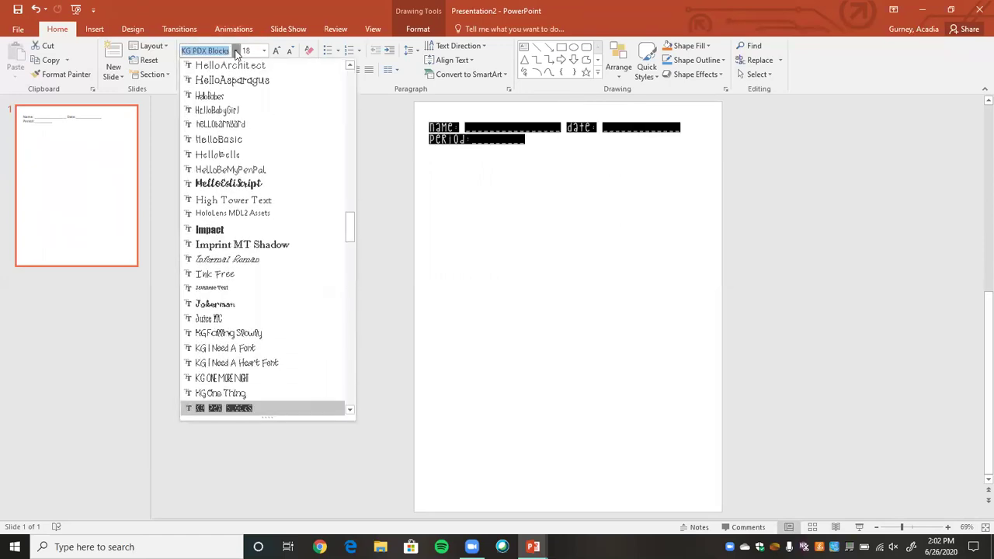
key("Return")
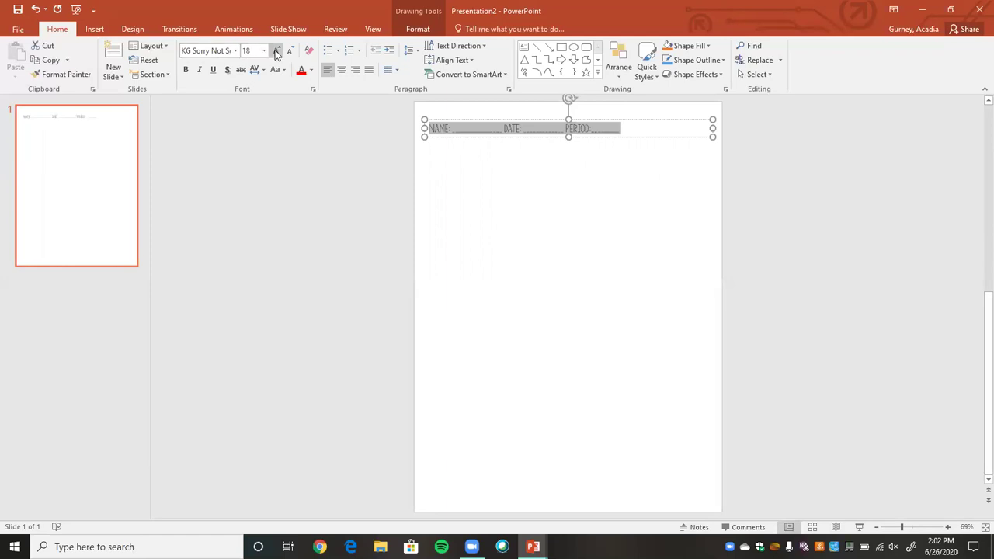
left_click(276, 51)
left_click(276, 51)
Lengthen the NAME and DATE blanks and move the header to the page's top-left
left_click(485, 132)
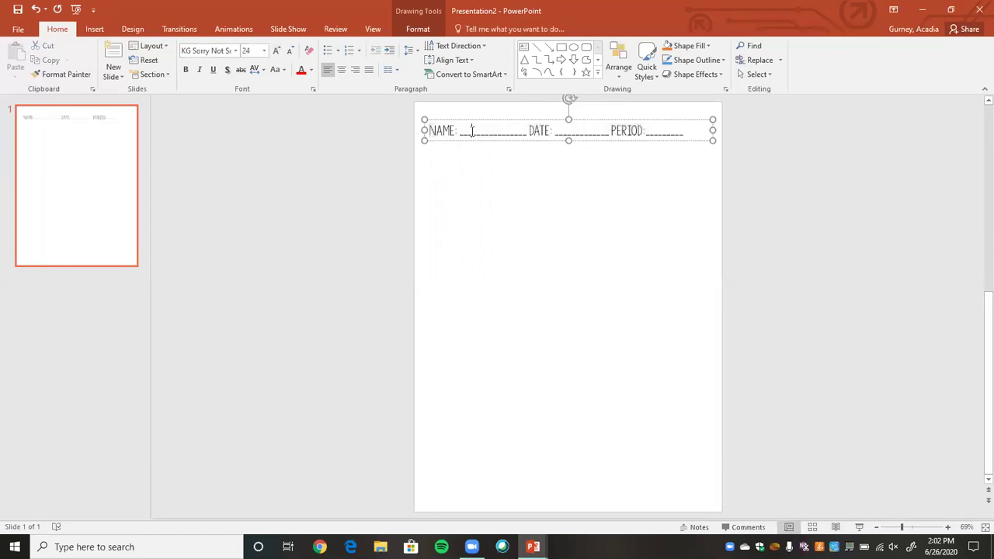
type("____")
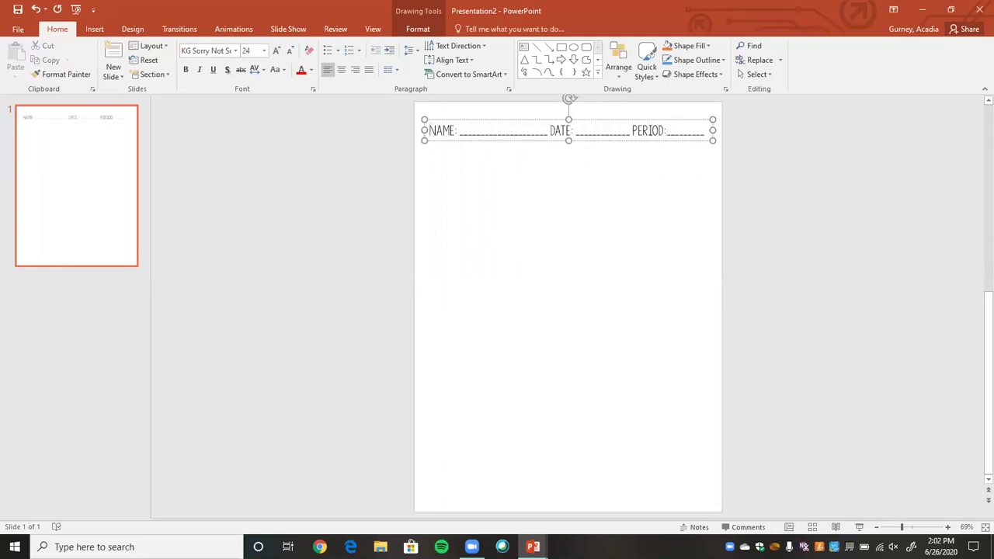
left_click(614, 140)
type("__")
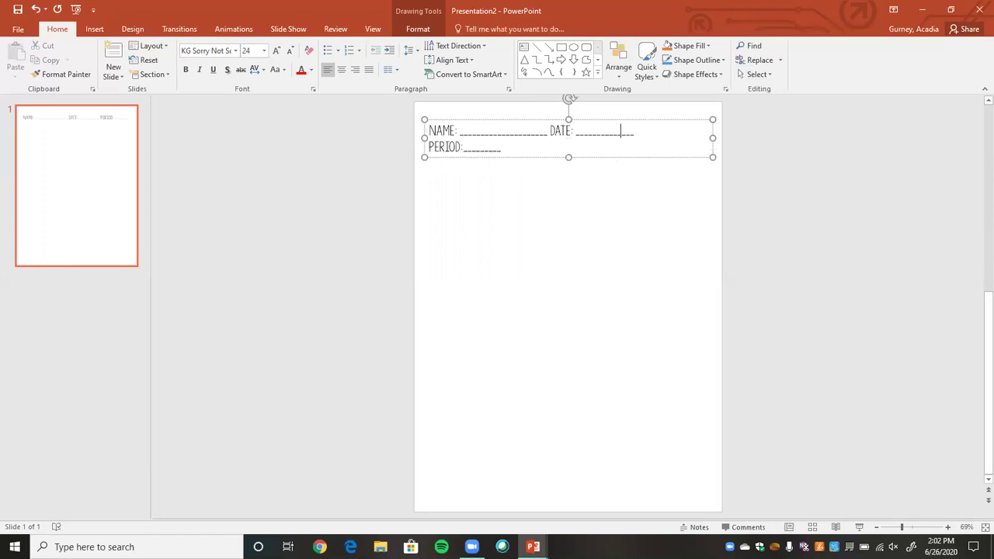
left_click(519, 149)
left_click_drag(425, 138, 469, 133)
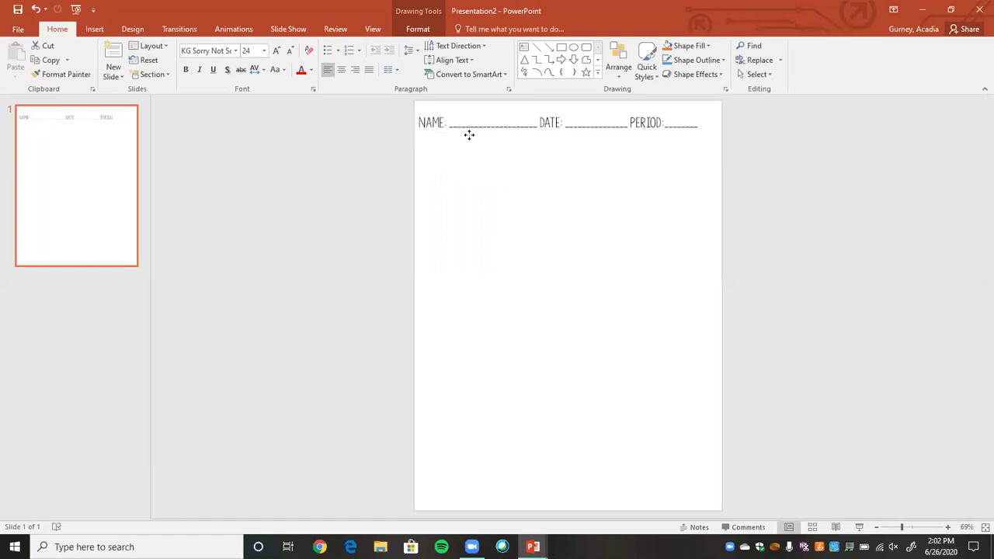
Add a text box below the header reading 'Template Maze', correcting the typo
left_click(94, 28)
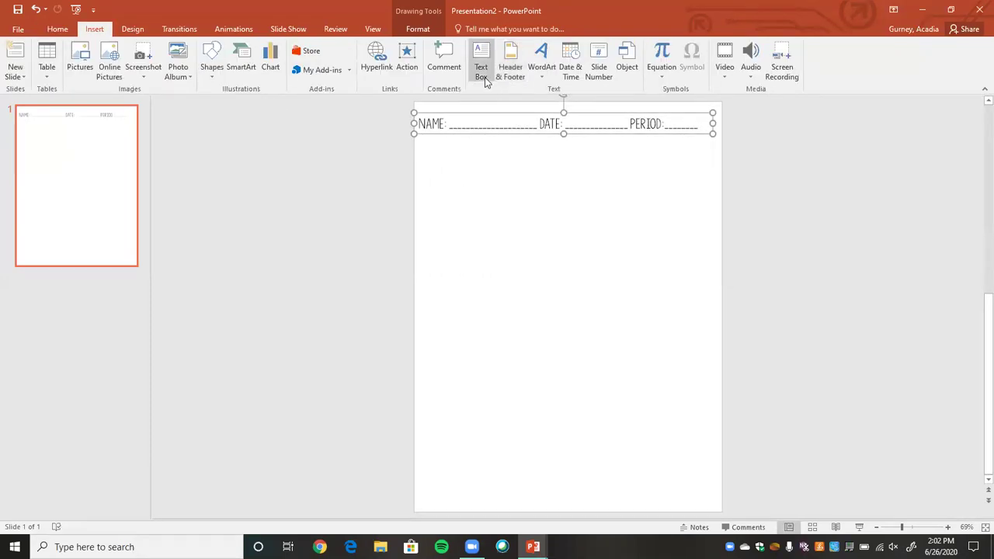
left_click(481, 66)
left_click_drag(434, 156, 633, 195)
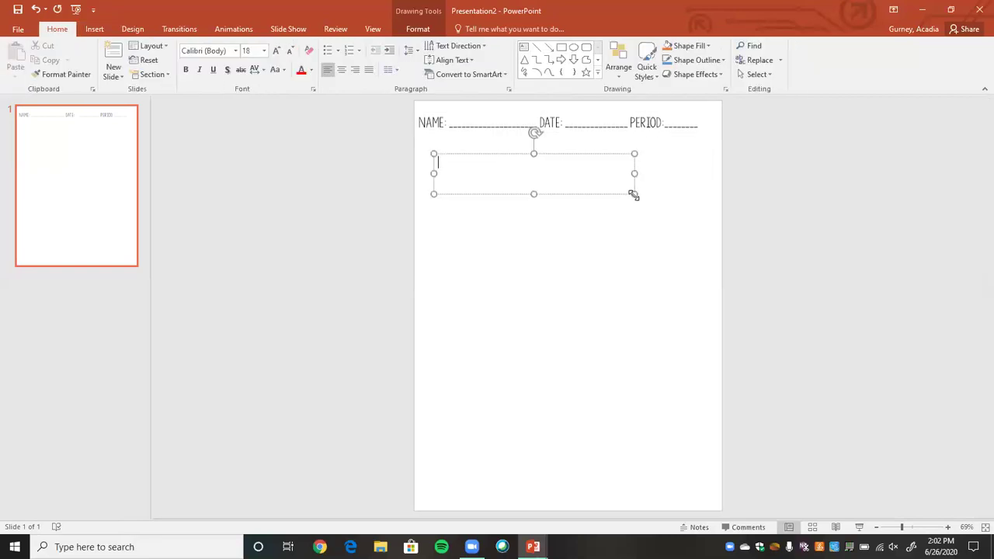
type("Temaple Maze")
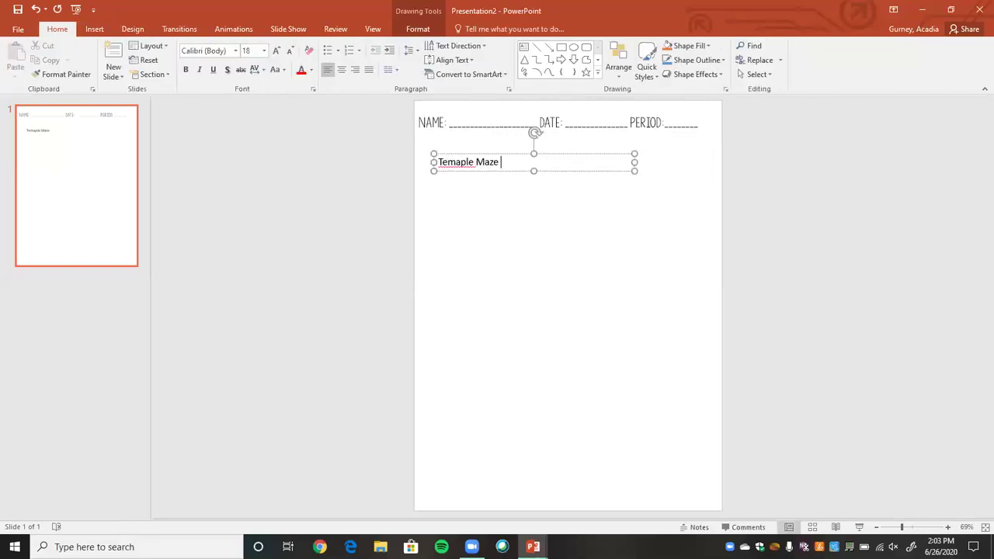
right_click(461, 163)
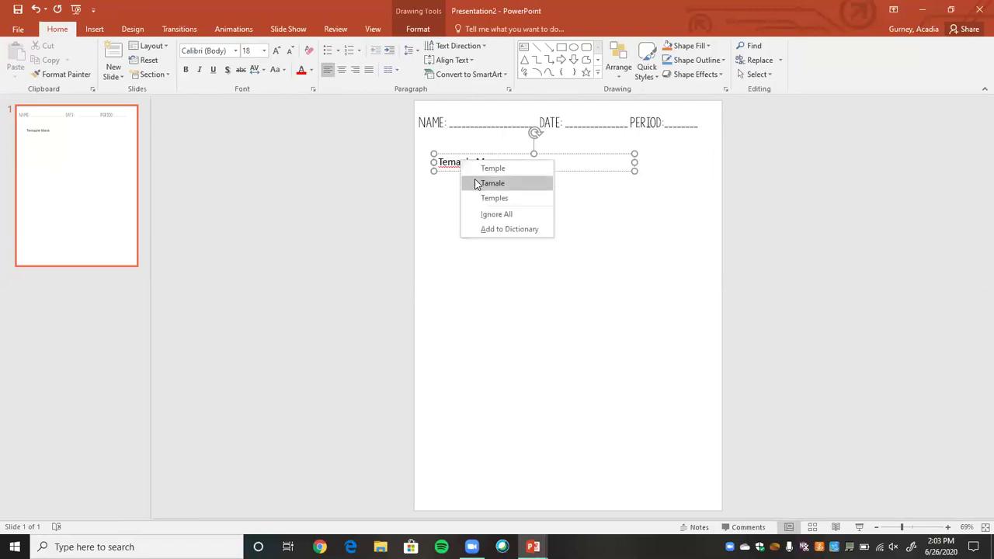
left_click(452, 166)
double_click(453, 164)
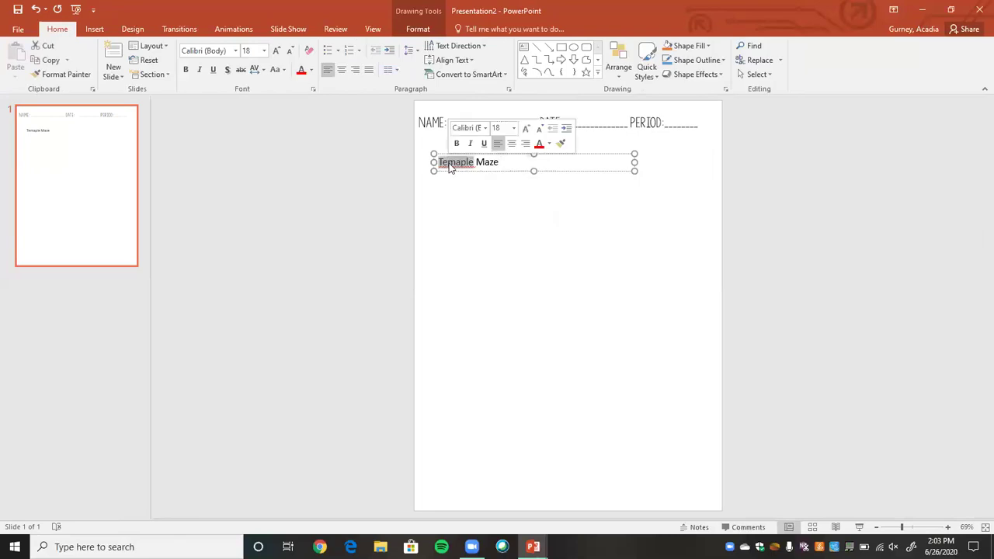
type("Temmplate")
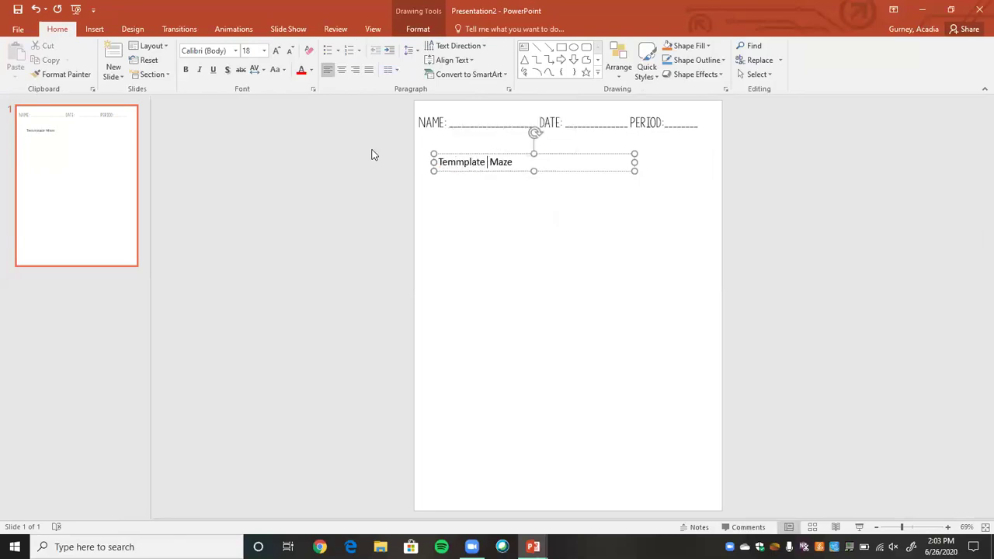
key("Left")
key("Left")
key("Left")
key("Left")
key("Left")
key("Left")
key("Left")
key("BackSpace")
left_click(477, 162)
key("BackSpace")
Set 'Maze' in the MGObjectives font and enlarge it
double_click(489, 162)
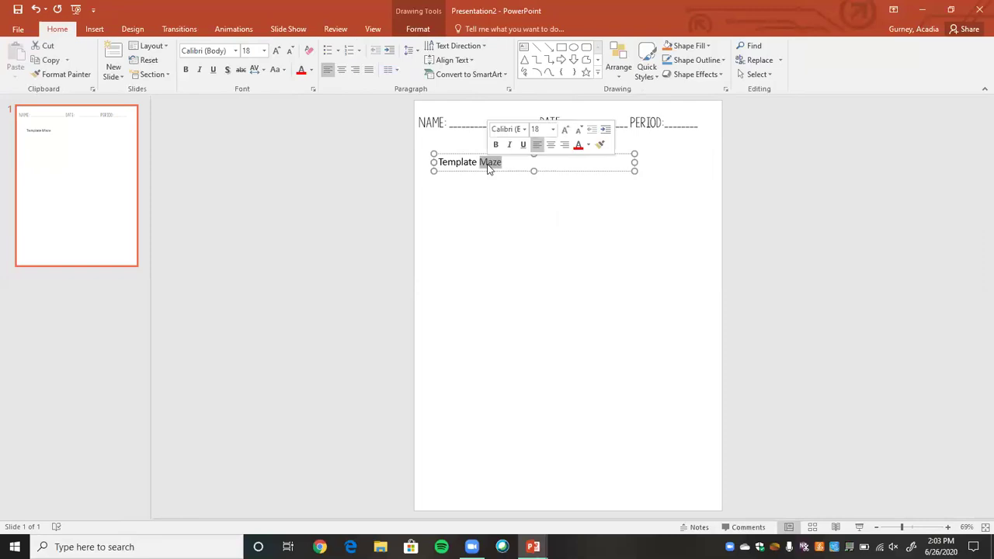
left_click(237, 51)
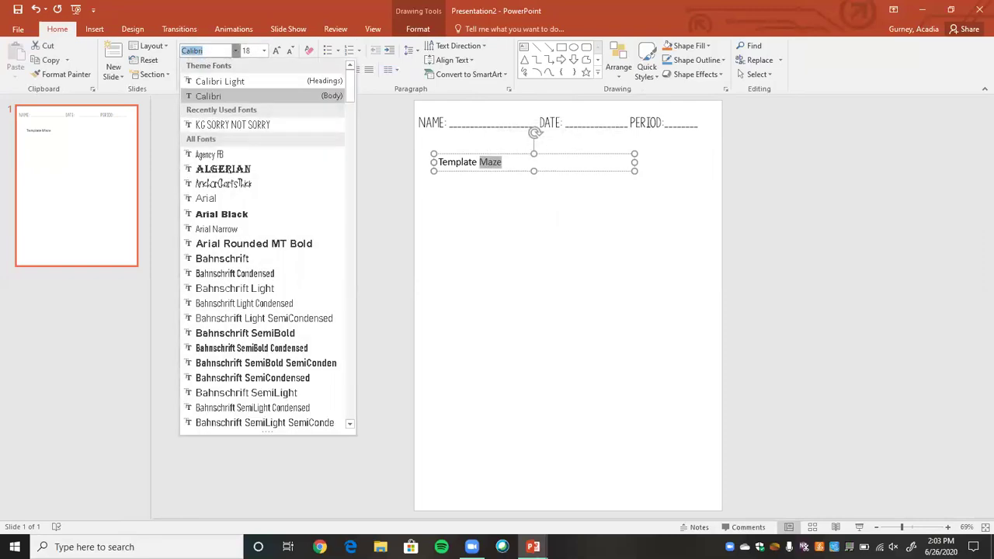
type("MGObjectives")
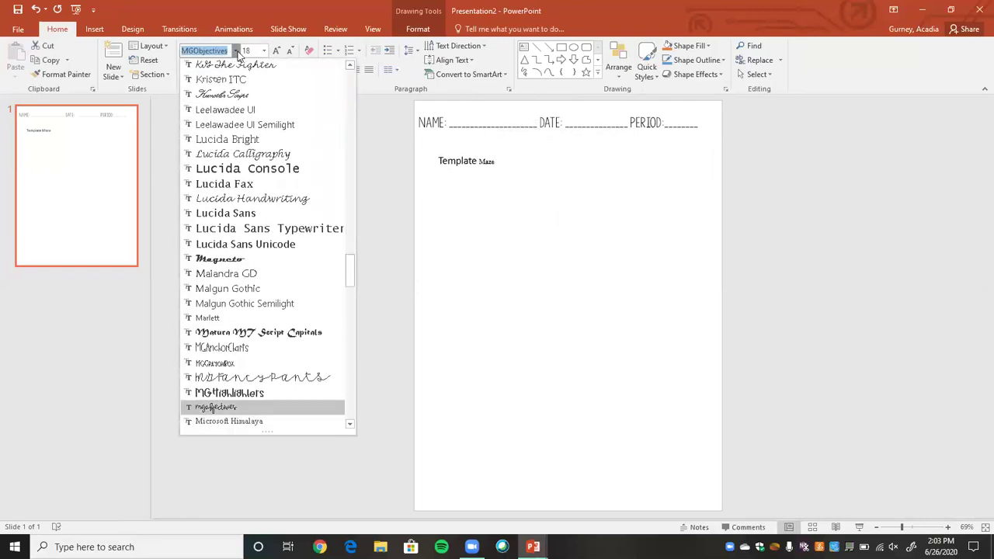
key("Return")
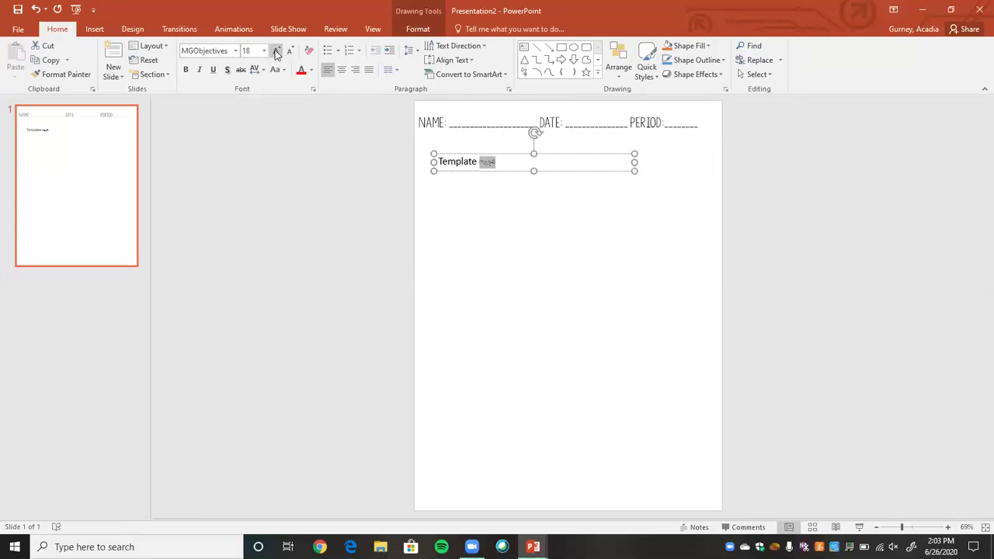
left_click(276, 51)
left_click(276, 52)
left_click(276, 52)
left_click(275, 52)
left_click(276, 51)
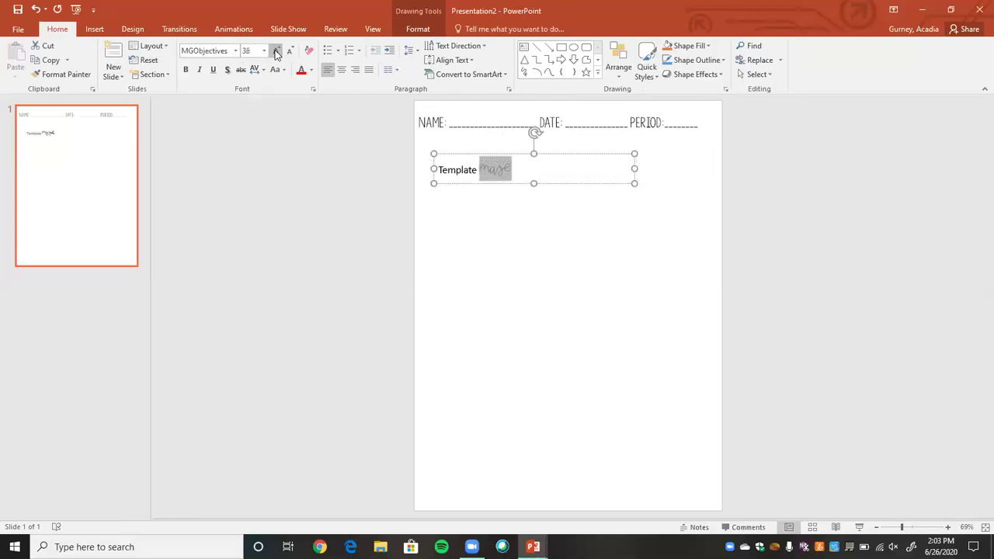
Set 'Template' in KG Sorry Not Sorry and enlarge the whole title to 32 pt
double_click(454, 169)
left_click(235, 51)
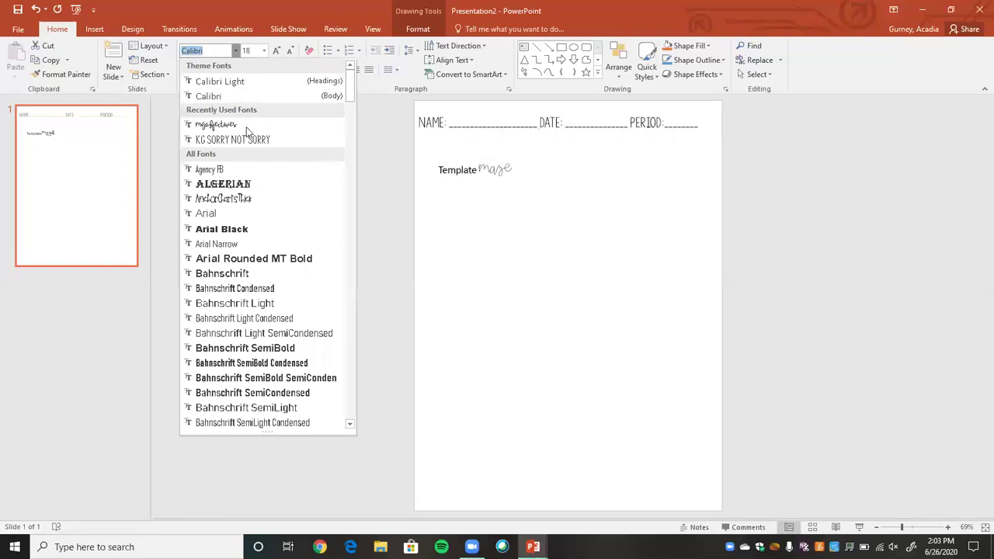
left_click(249, 139)
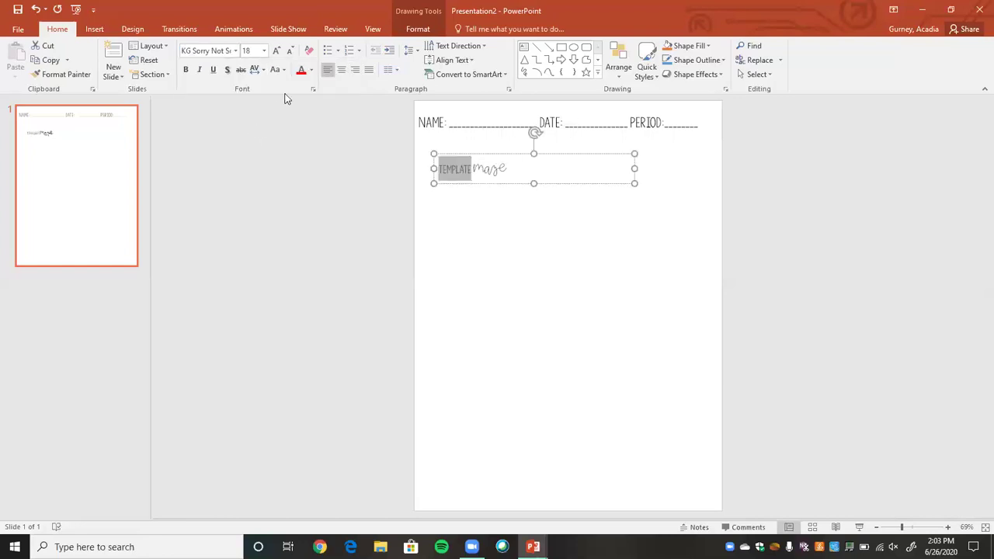
left_click(276, 51)
left_click(276, 51)
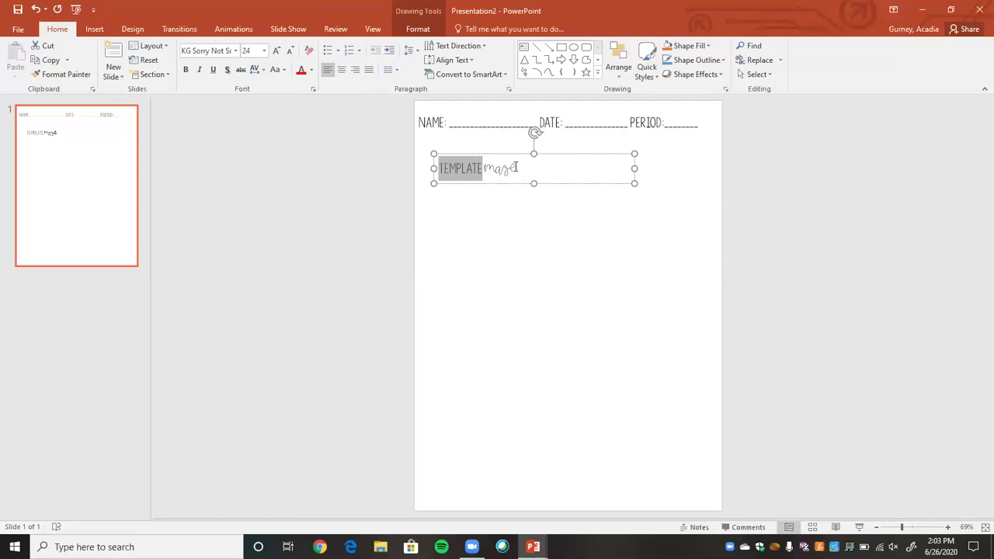
left_click_drag(521, 169, 446, 167)
left_click(278, 51)
left_click(277, 51)
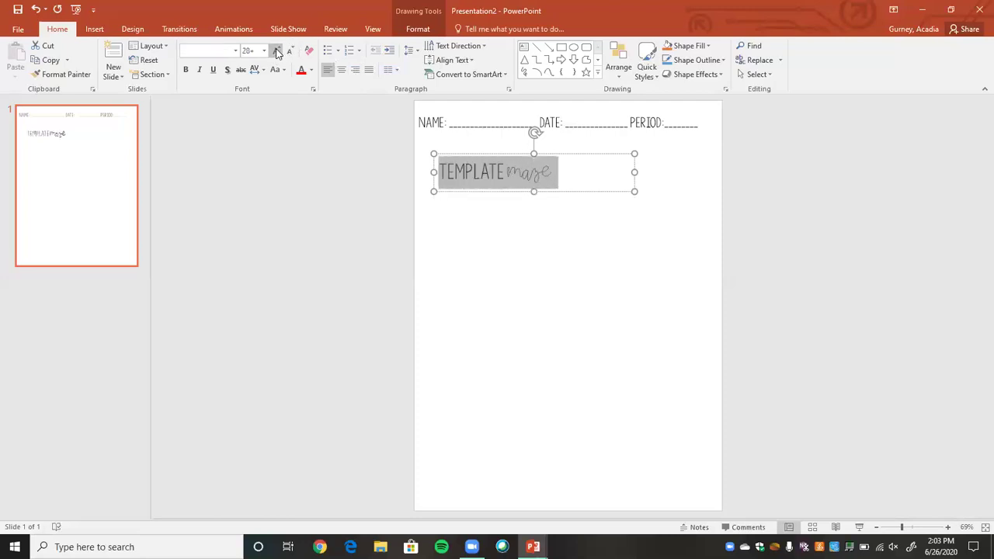
left_click(277, 51)
left_click(278, 51)
Stretch the title box to both page edges, centre it, and move it up under the header
left_click_drag(433, 175, 415, 171)
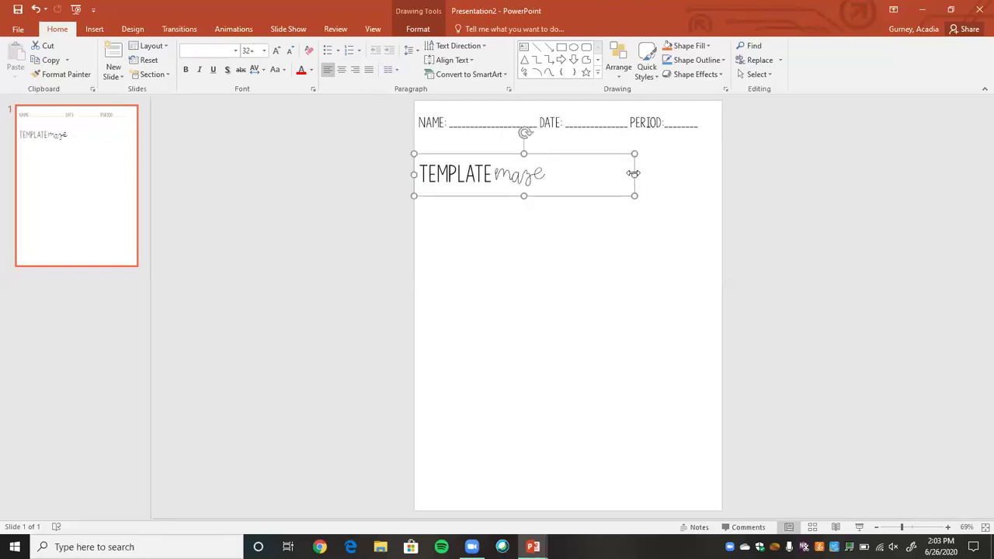
left_click_drag(635, 174, 722, 175)
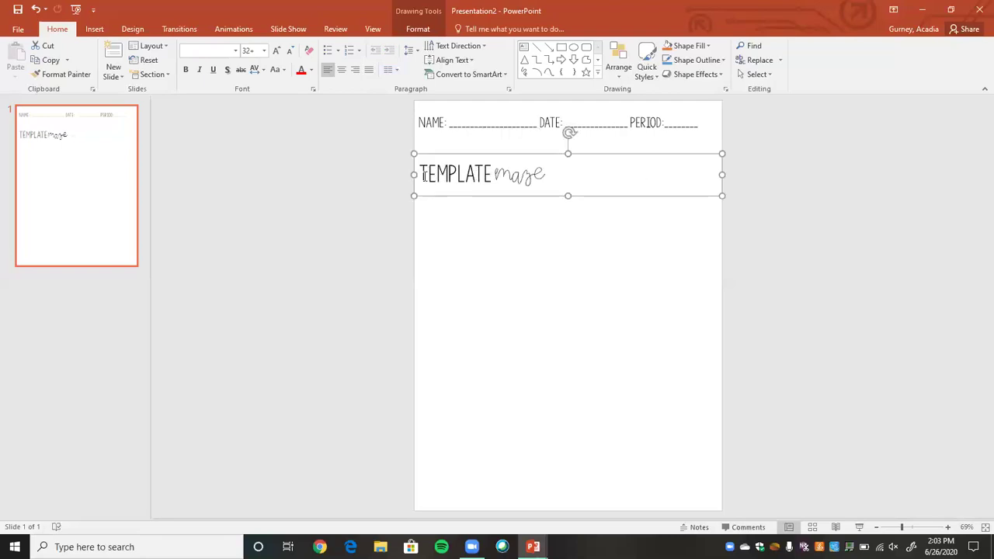
left_click(339, 68)
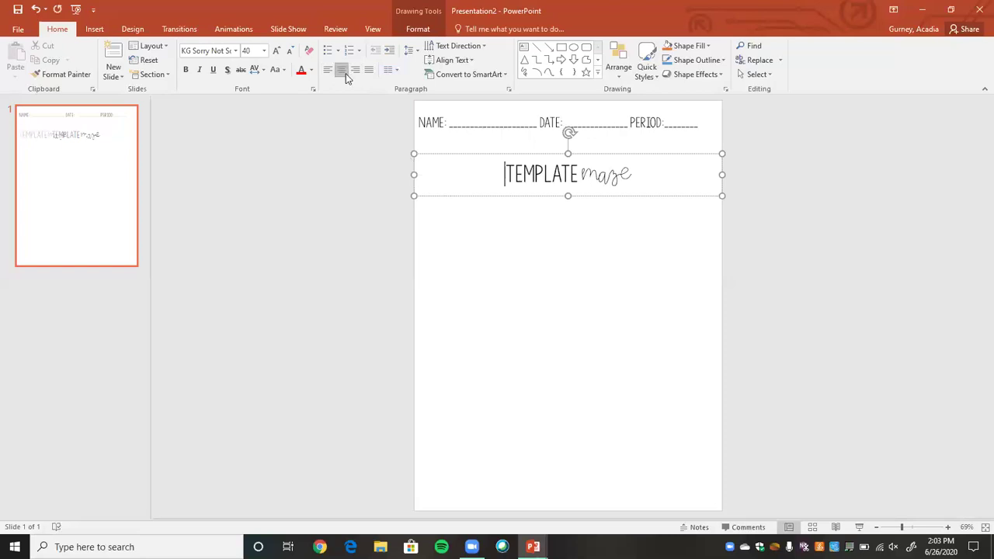
mouse_move(546, 195)
left_mouse_down()
mouse_move(543, 179)
mouse_move(547, 192)
left_mouse_up()
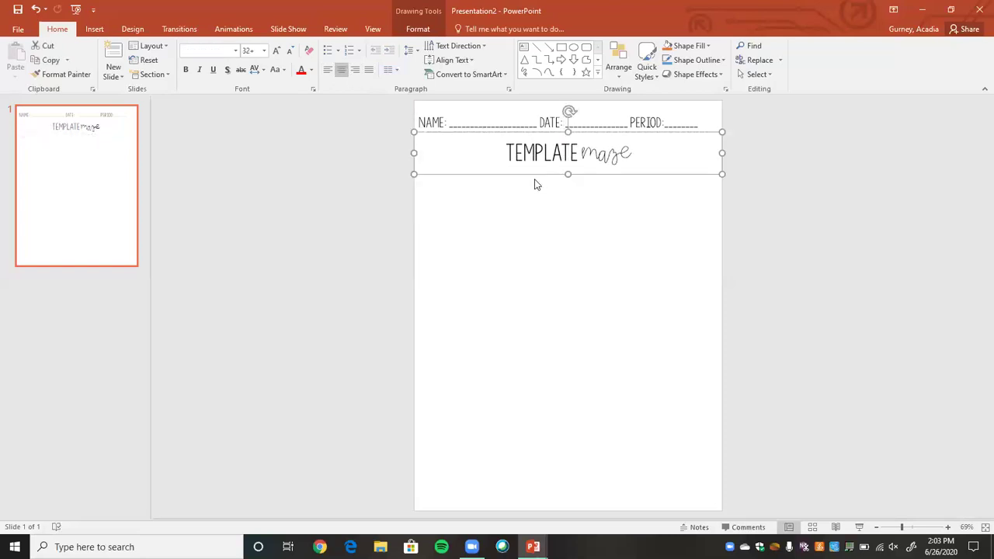
Fill the 'TEMPLATE maze' title banner with a light peach theme tint
left_click(415, 31)
left_click(469, 46)
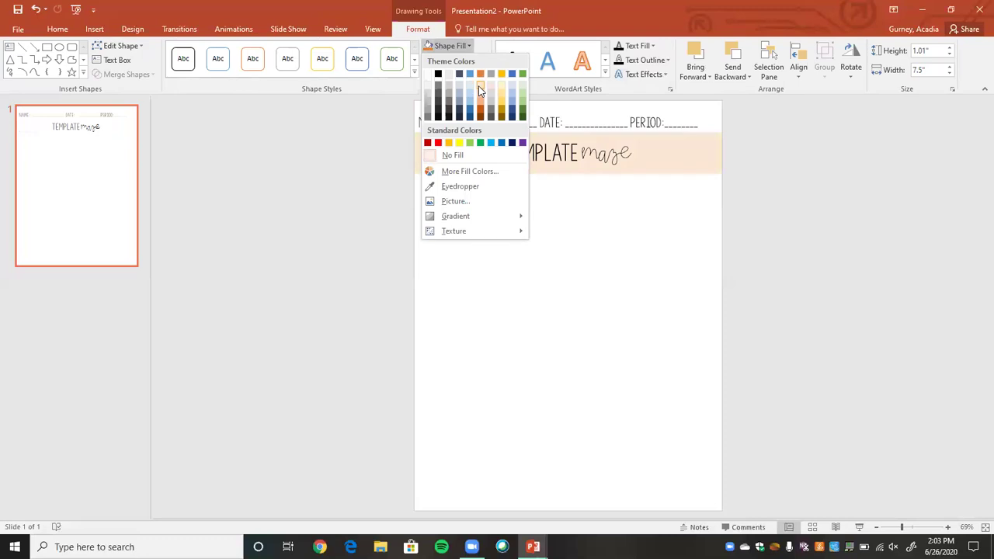
left_click(480, 86)
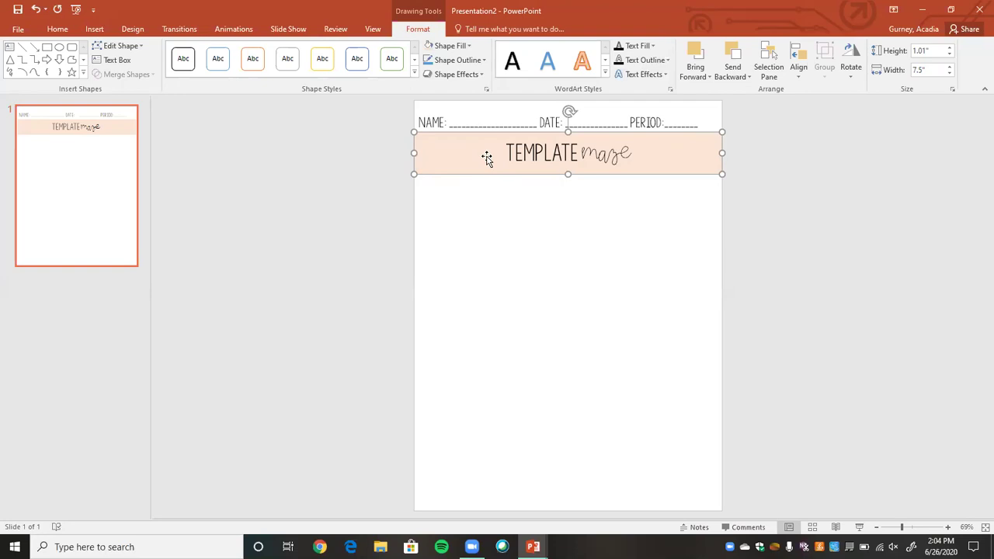
left_click(569, 265)
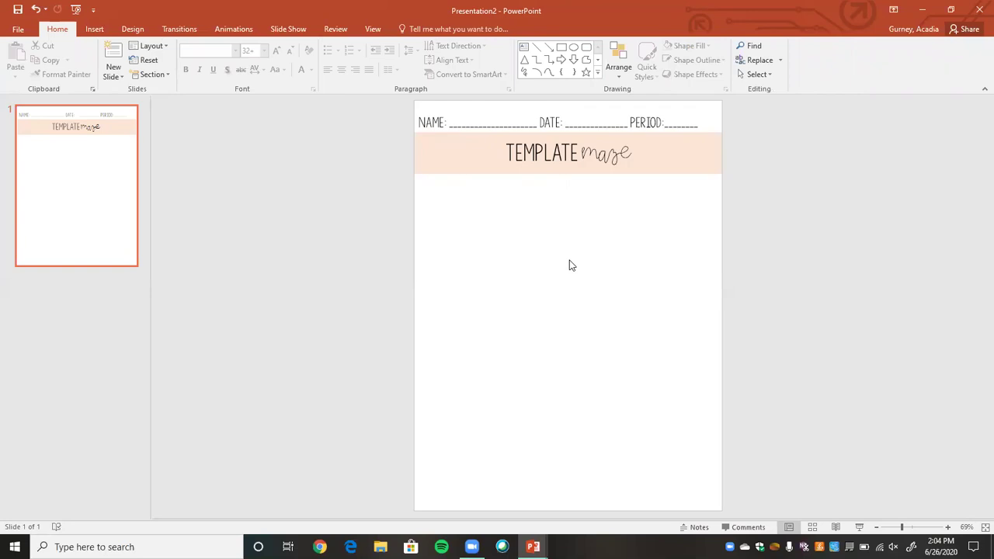
left_click(91, 31)
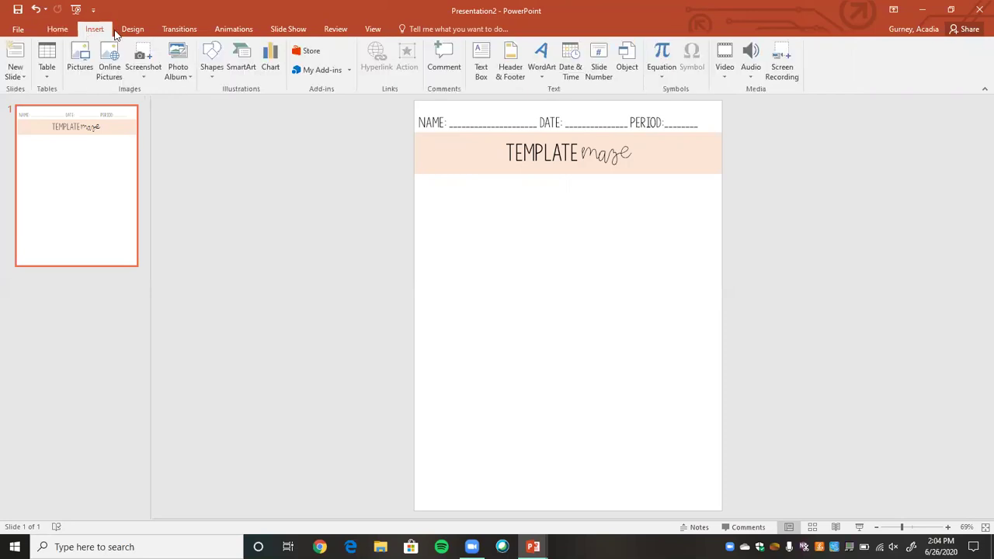
Draw a square below the banner on the left with no fill and a 2¼ pt black outline
left_click(210, 69)
left_click(246, 106)
left_click_drag(420, 187, 482, 250)
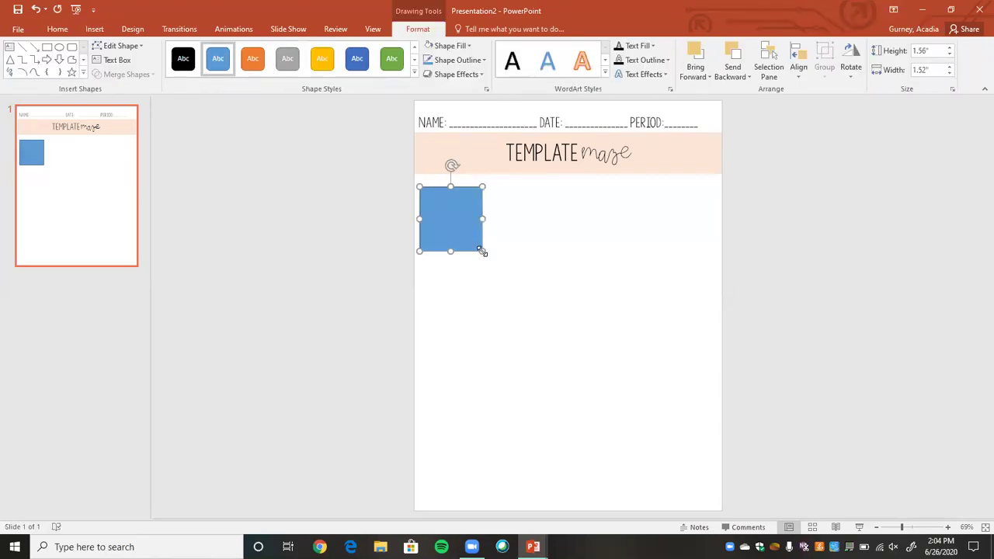
left_click(470, 46)
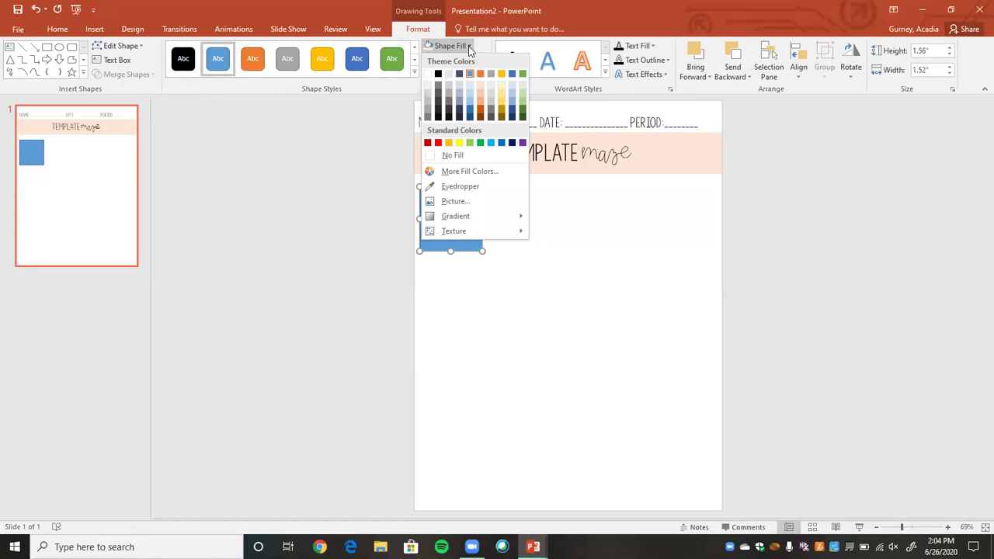
left_click(479, 158)
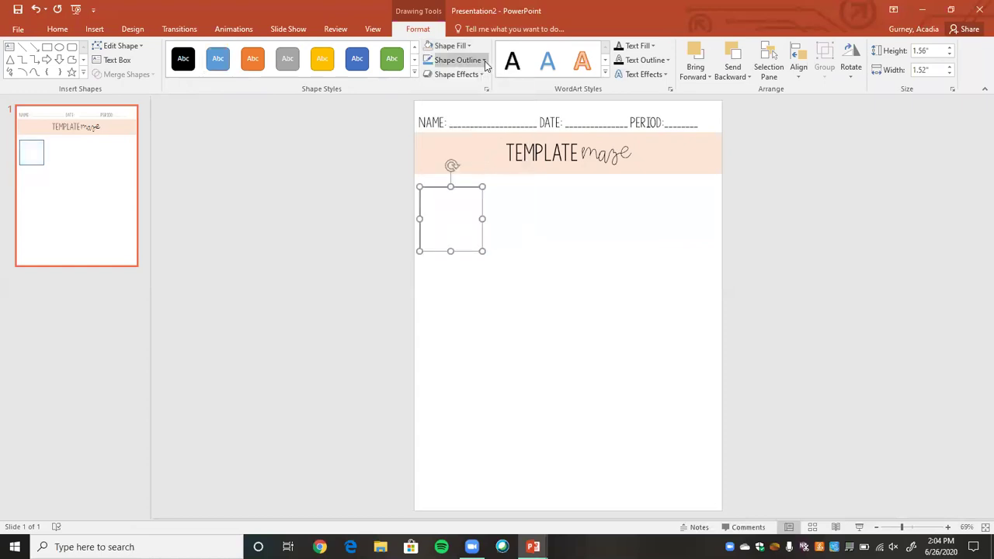
left_click(484, 61)
mouse_move(466, 218)
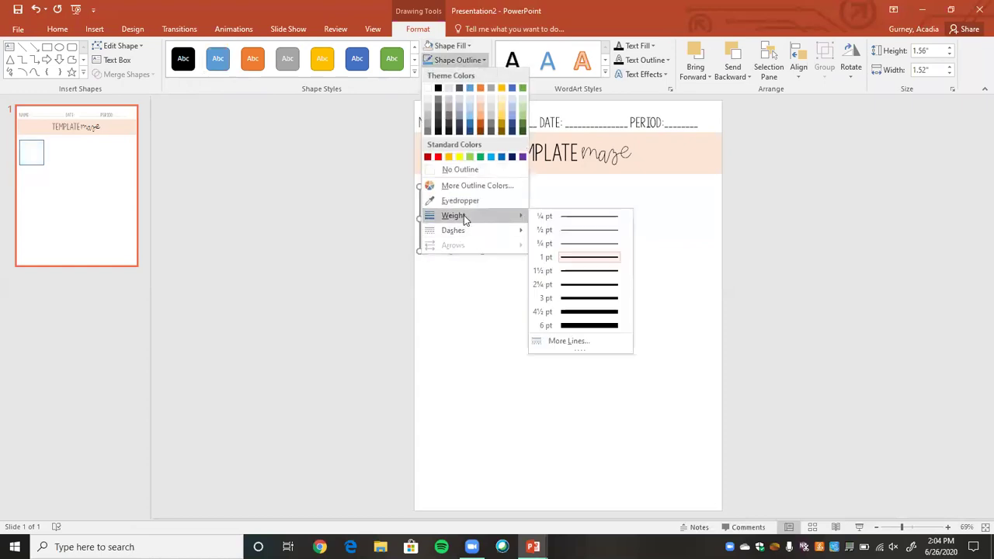
left_click(583, 284)
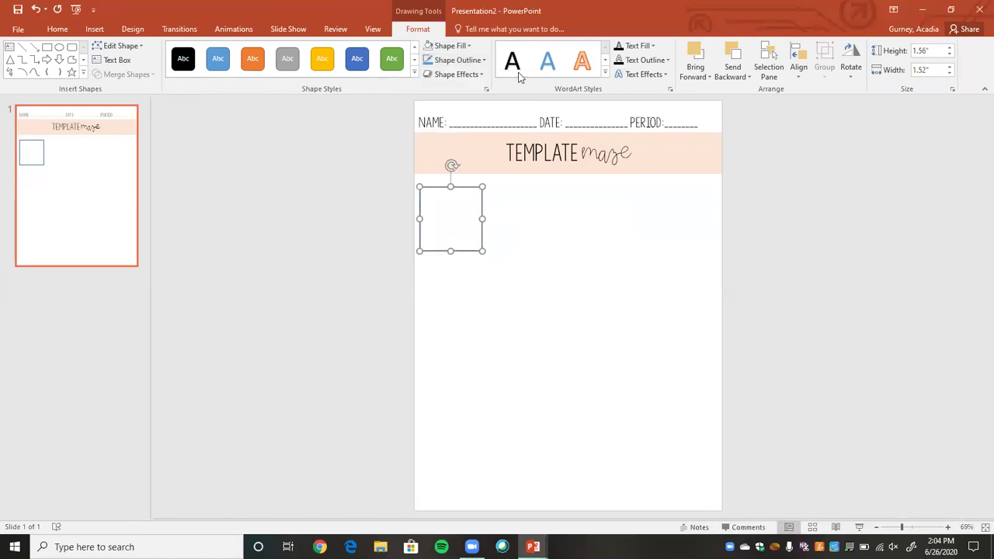
left_click(487, 62)
left_click(440, 88)
left_click_drag(485, 200, 515, 256)
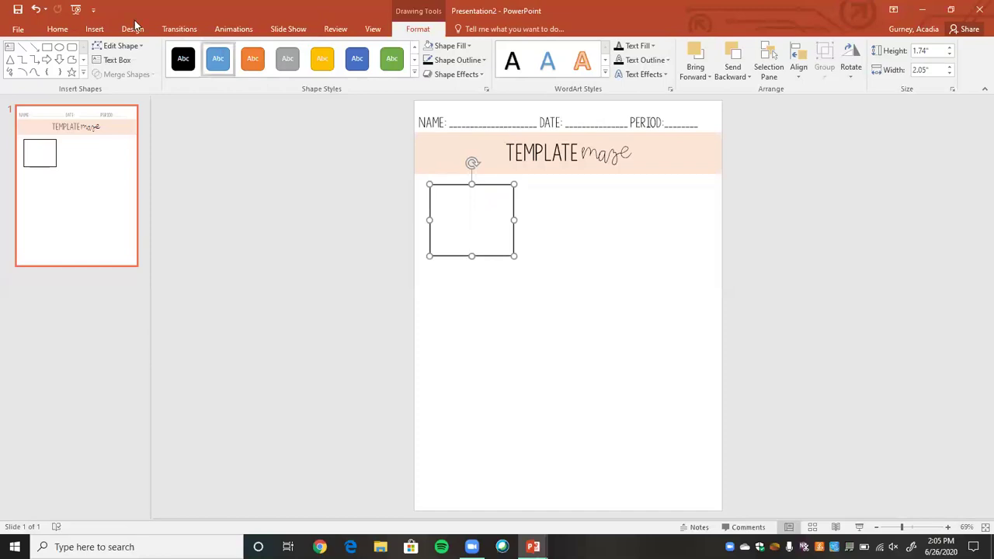
Add a 'Start' text box inside the square in KG Sorry Not Sorry
left_click(95, 29)
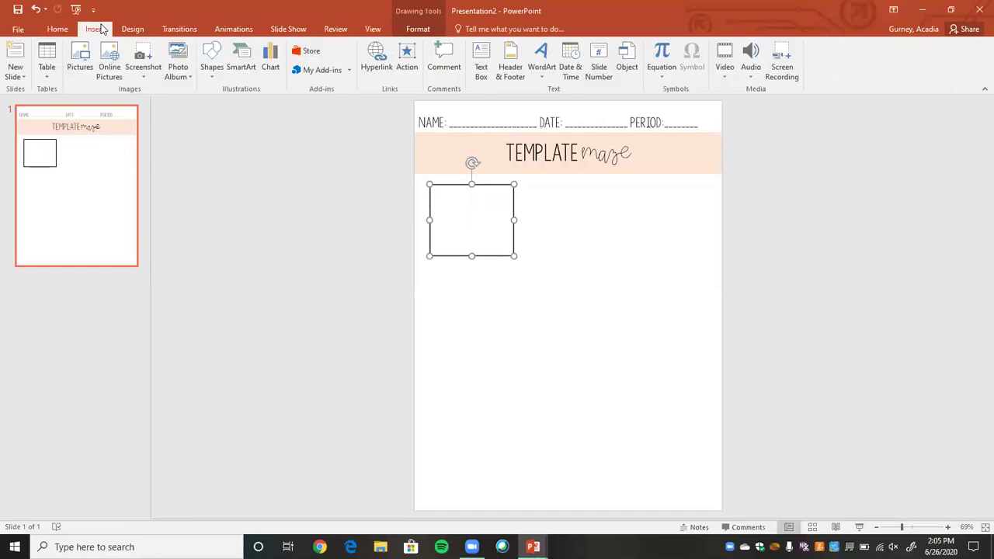
left_click(481, 66)
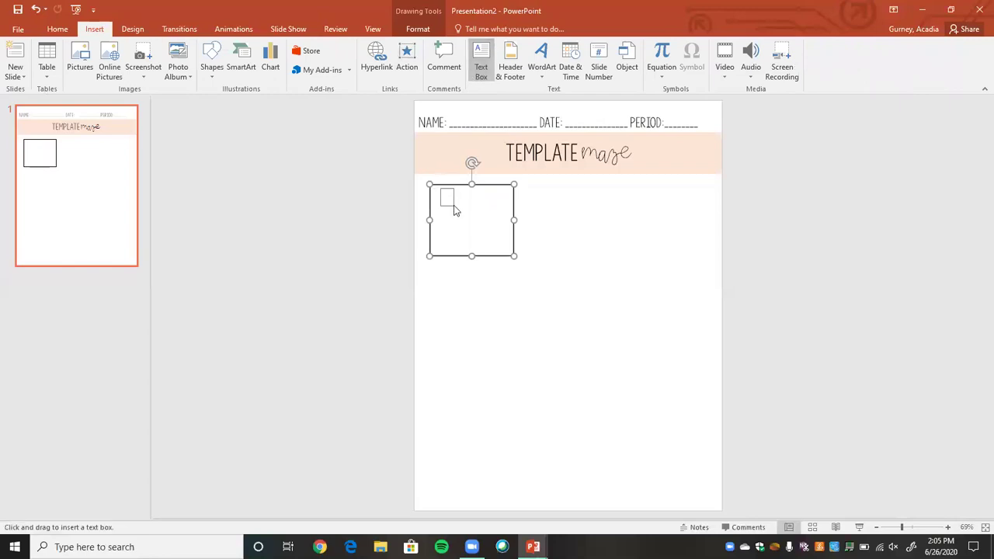
left_click_drag(440, 190, 454, 205)
type("Start")
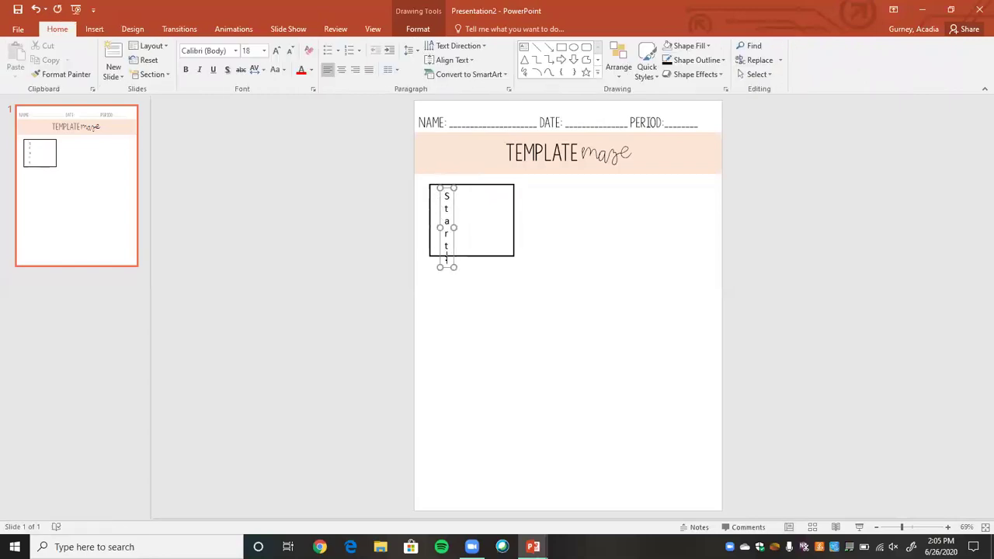
key("ctrl+a")
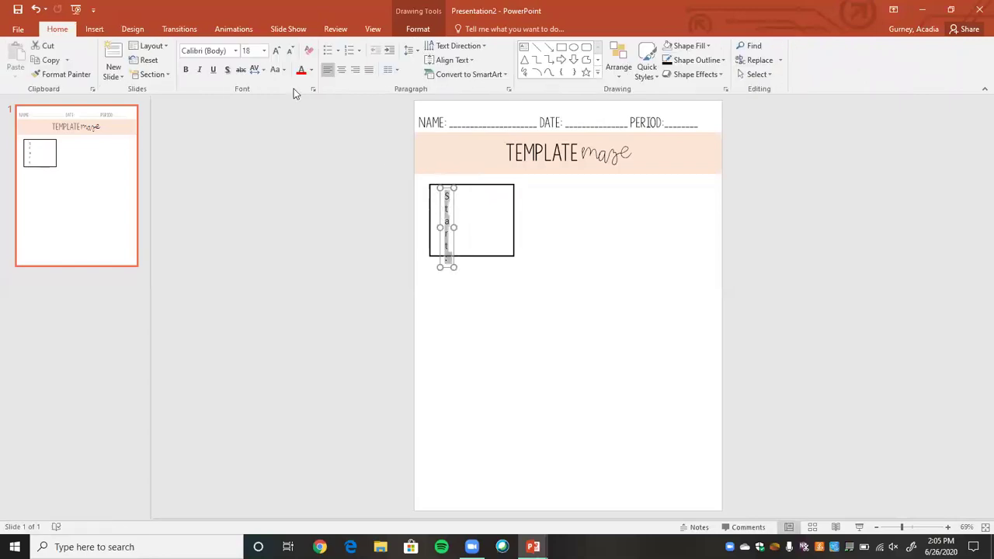
left_click(236, 50)
left_click(241, 125)
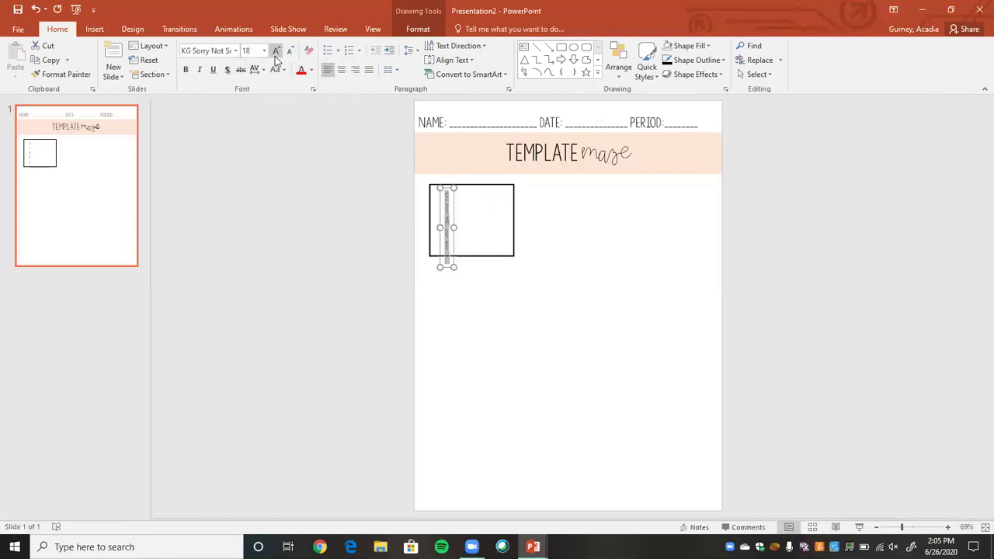
Enlarge START: to 24 pt, place it in the square's top-left corner, and copy the square
left_click(276, 50)
left_click(276, 50)
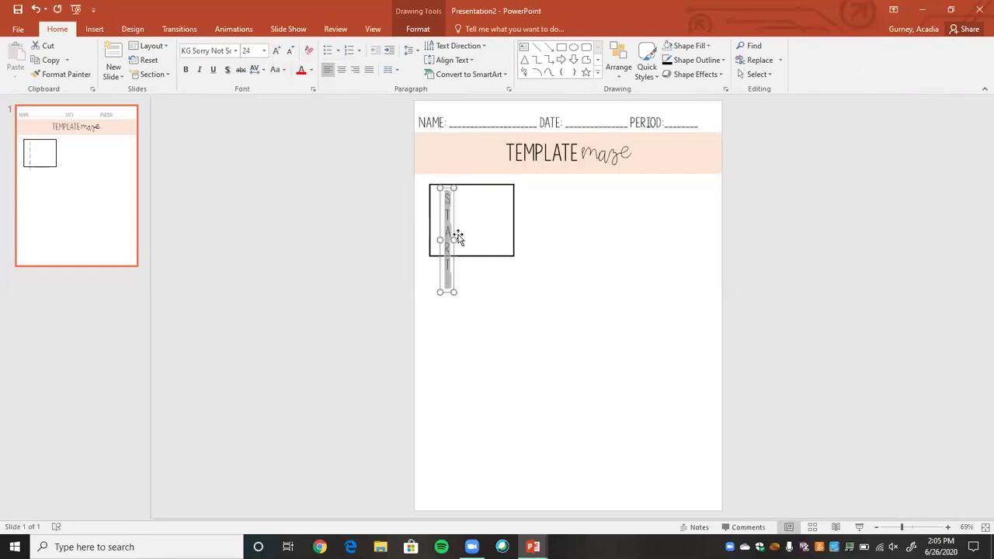
left_click_drag(457, 239, 520, 238)
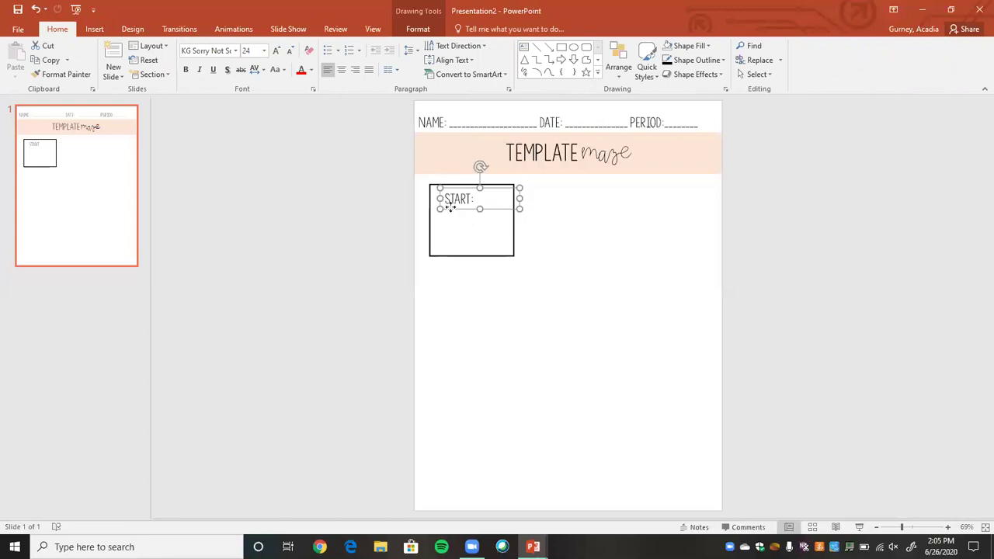
left_click_drag(449, 207, 443, 211)
left_click(579, 242)
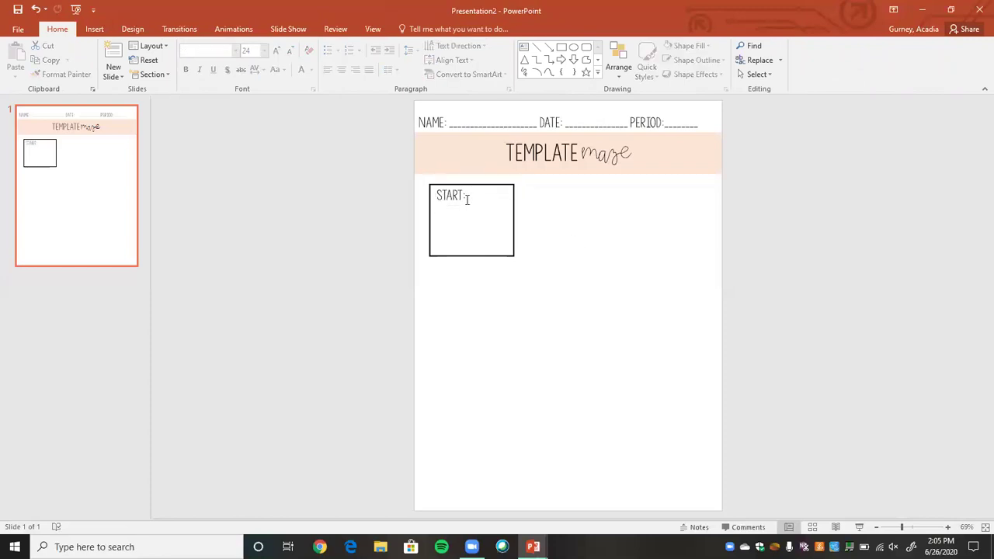
left_click(515, 218)
key("ctrl+c")
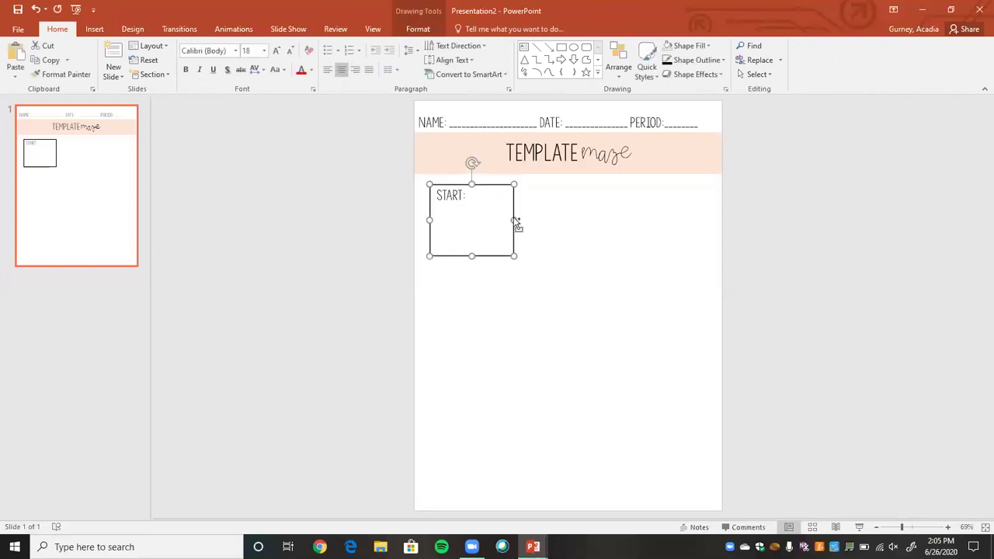
Paste copies of the square to form a top row of three evenly spaced boxes
key("ctrl+v")
key("ctrl+v")
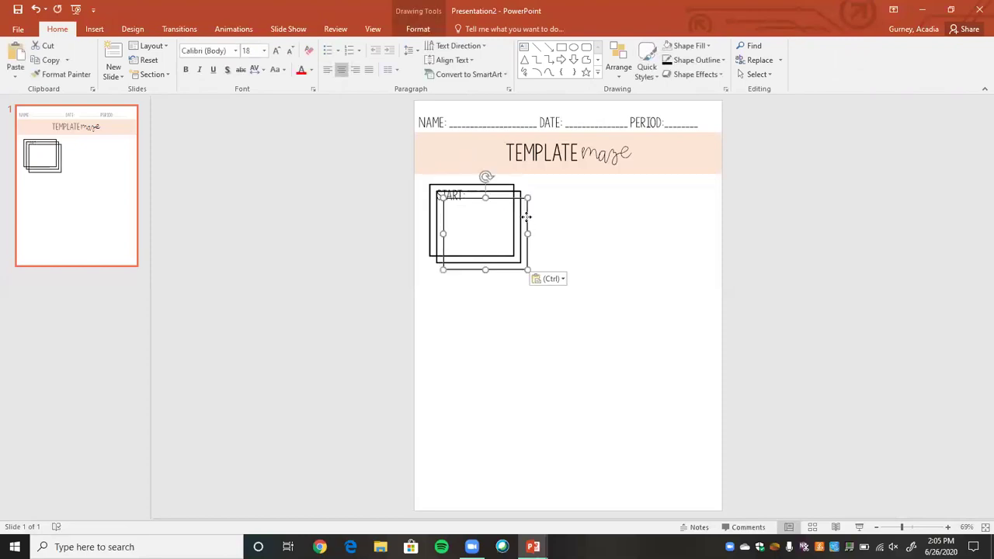
left_click_drag(522, 219, 706, 204)
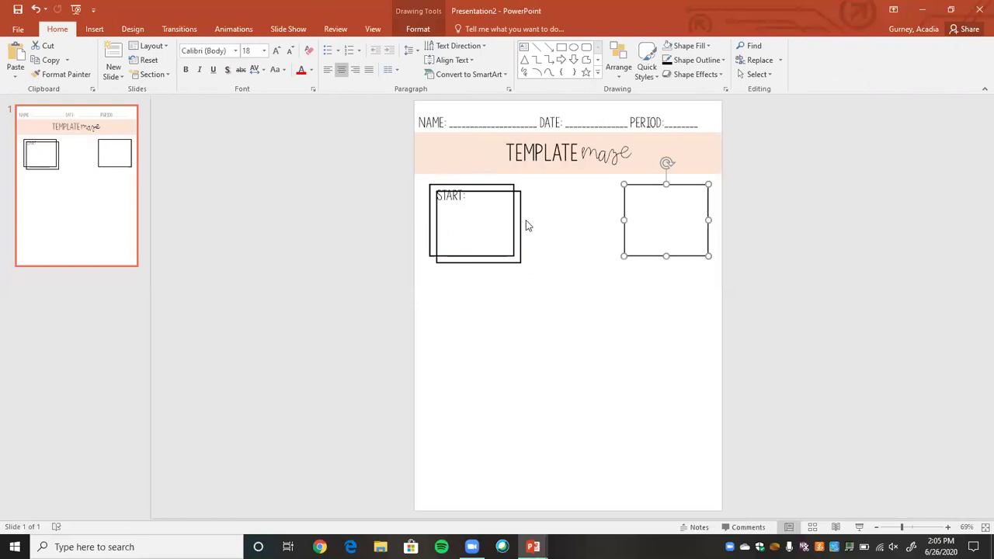
left_click_drag(526, 219, 613, 209)
left_click_drag(428, 226, 425, 226)
left_click_drag(524, 223, 519, 223)
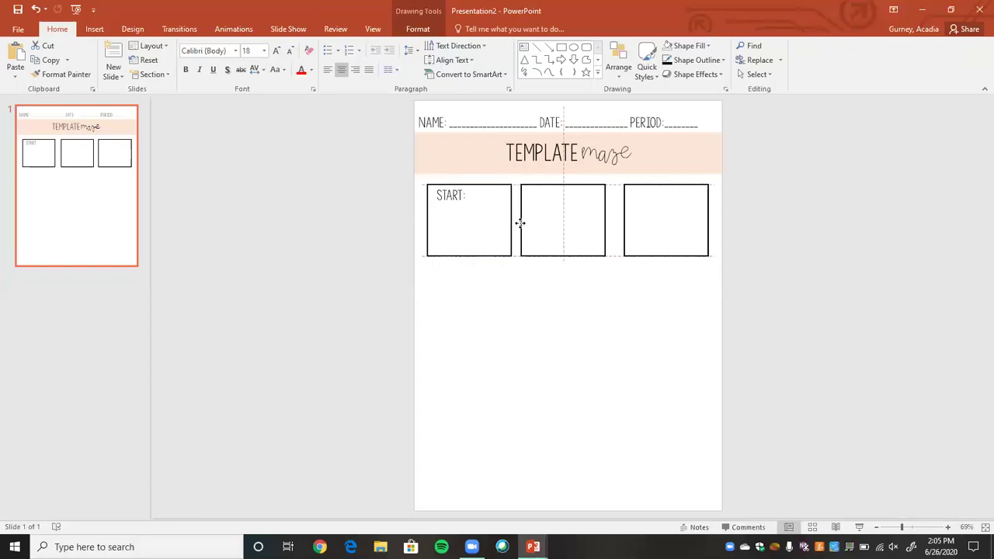
left_click_drag(519, 223, 523, 223)
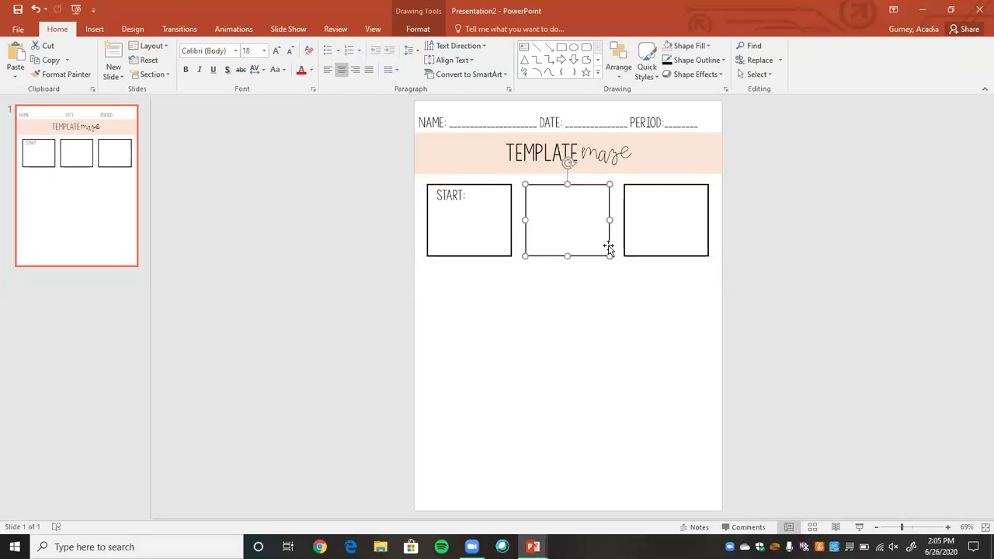
left_click_drag(607, 245, 607, 244)
left_click(605, 293)
Copy the row of three boxes twice to create the second and third rows
left_click(509, 220)
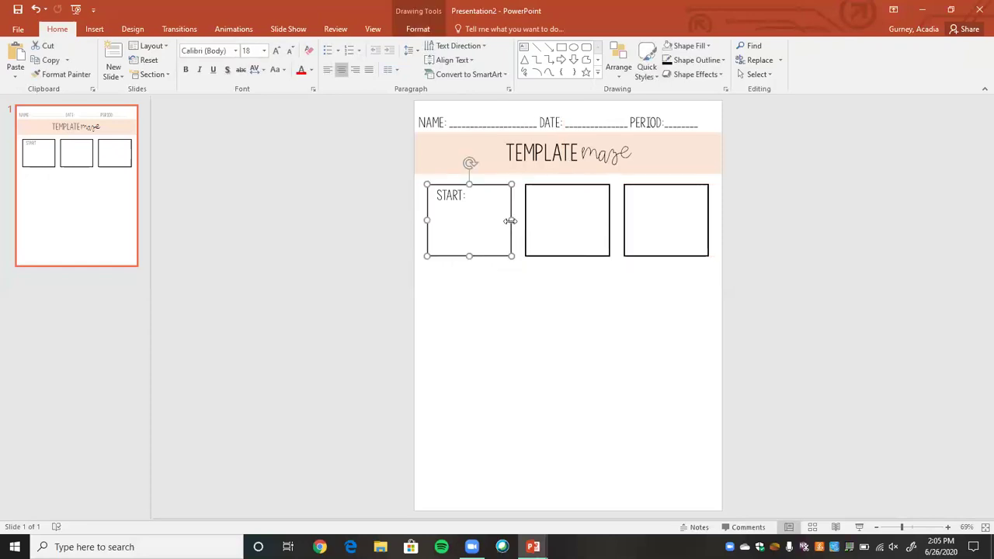
left_click(609, 226, "shift")
left_click(644, 256, "shift")
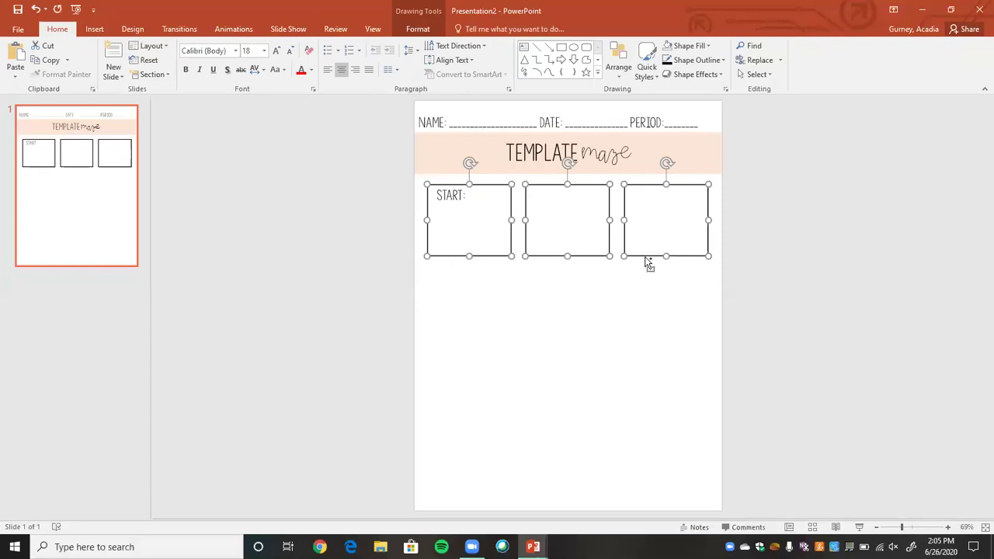
key("ctrl+c")
key("ctrl+v")
left_click_drag(591, 264, 583, 362)
key("ctrl+v")
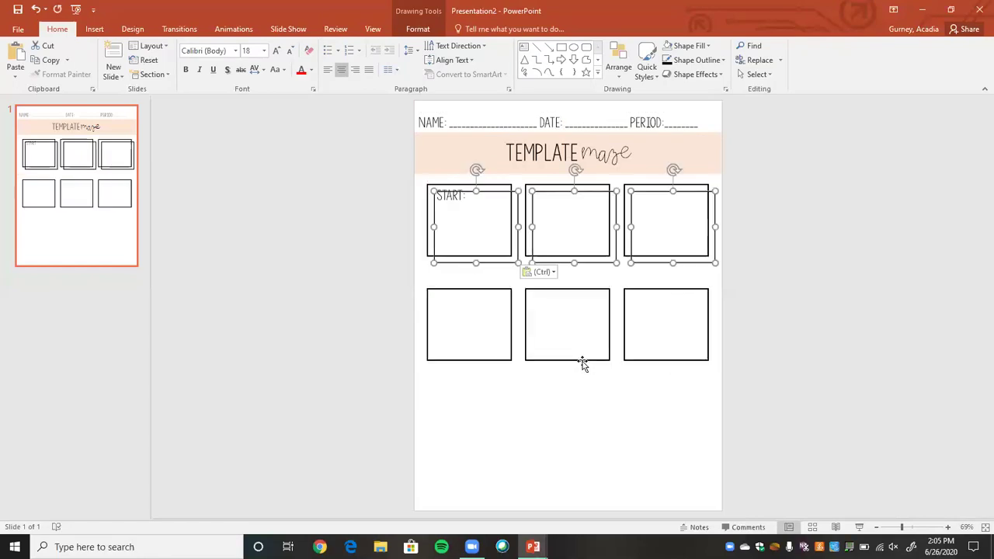
left_click_drag(562, 262, 554, 460)
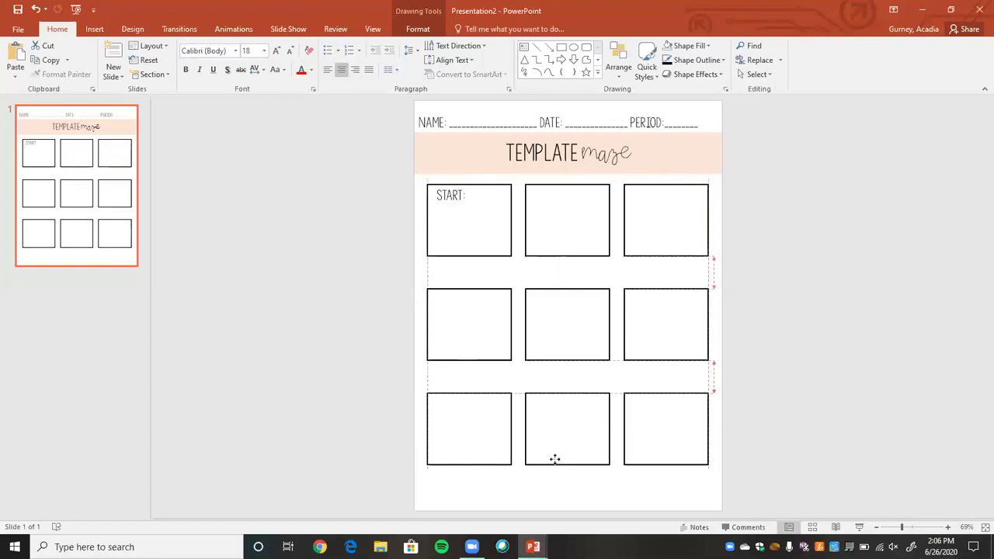
left_click_drag(555, 461, 554, 462)
Copy the START: label into the bottom-right box
double_click(447, 198)
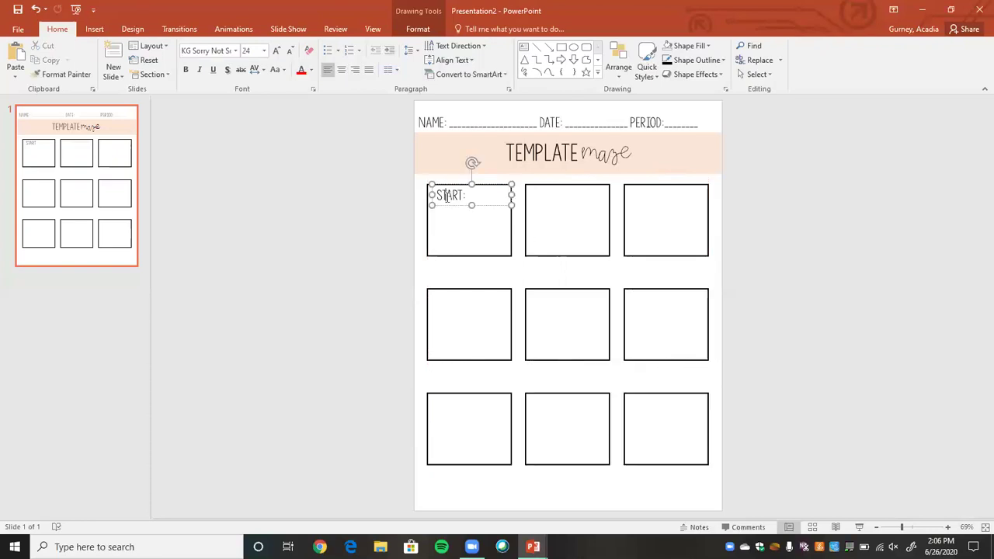
key("Escape")
key("ctrl+c")
key("ctrl+v")
left_click_drag(448, 212, 681, 411)
Change the copied label to END, shift it right, and nudge the START label left
double_click(683, 404)
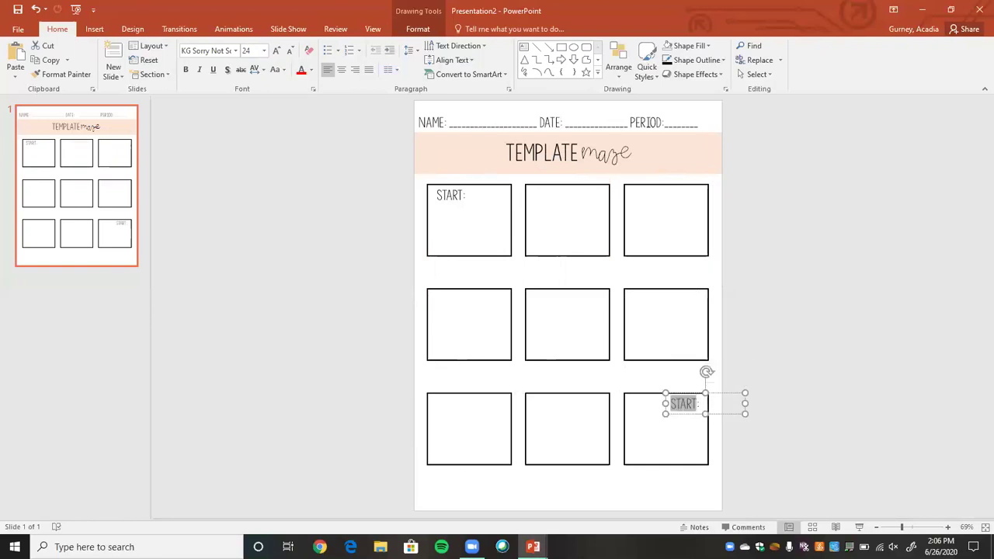
type("END:")
left_click(738, 406)
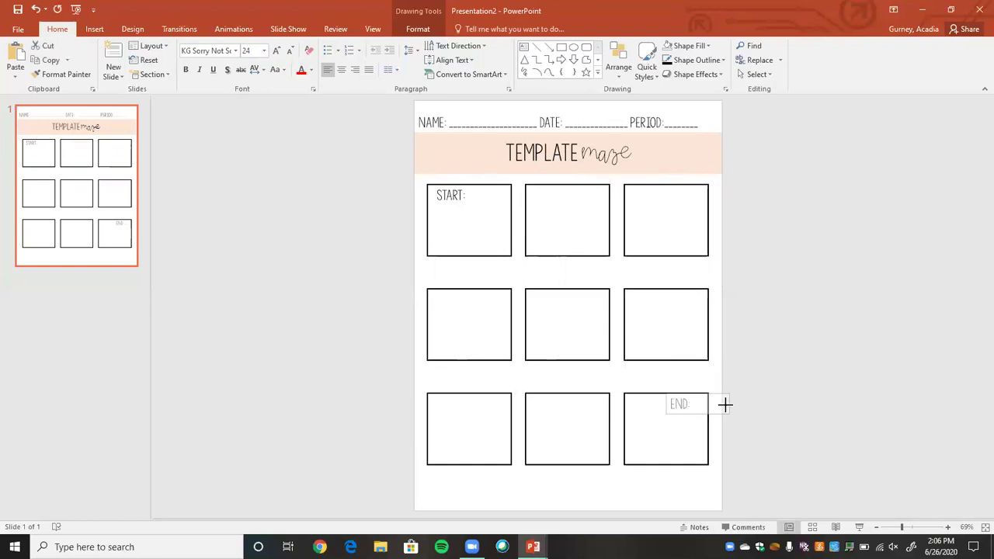
left_click(686, 407)
left_click_drag(687, 410, 696, 410)
left_click(455, 208)
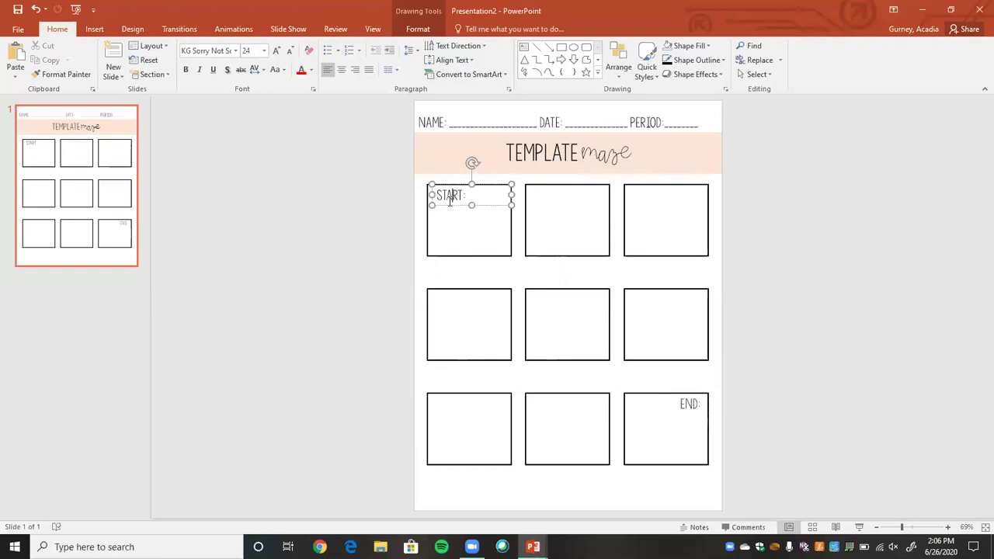
left_click_drag(454, 207, 449, 206)
left_click(320, 238)
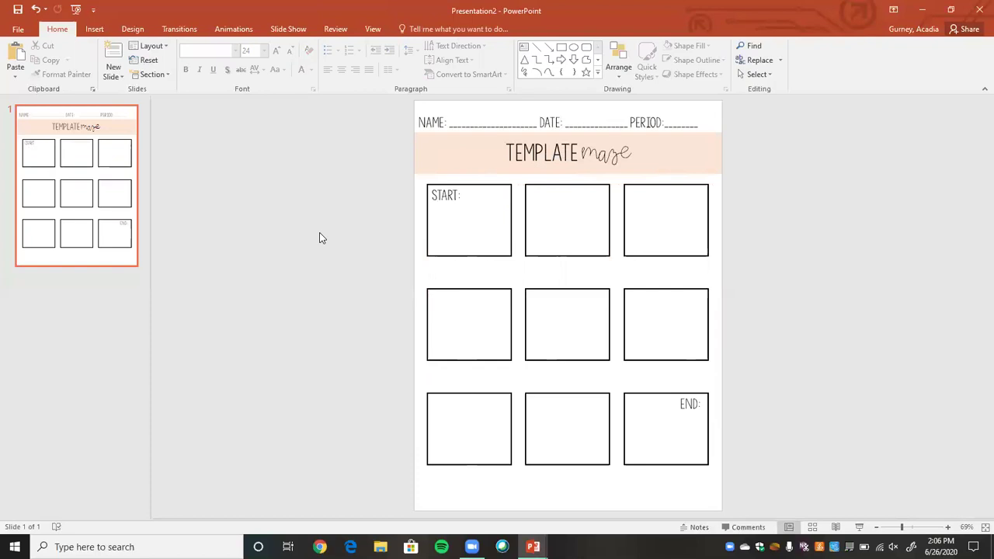
left_click(95, 33)
Add a text box in the START box with 'What is -6+10' over two lines
left_click(481, 61)
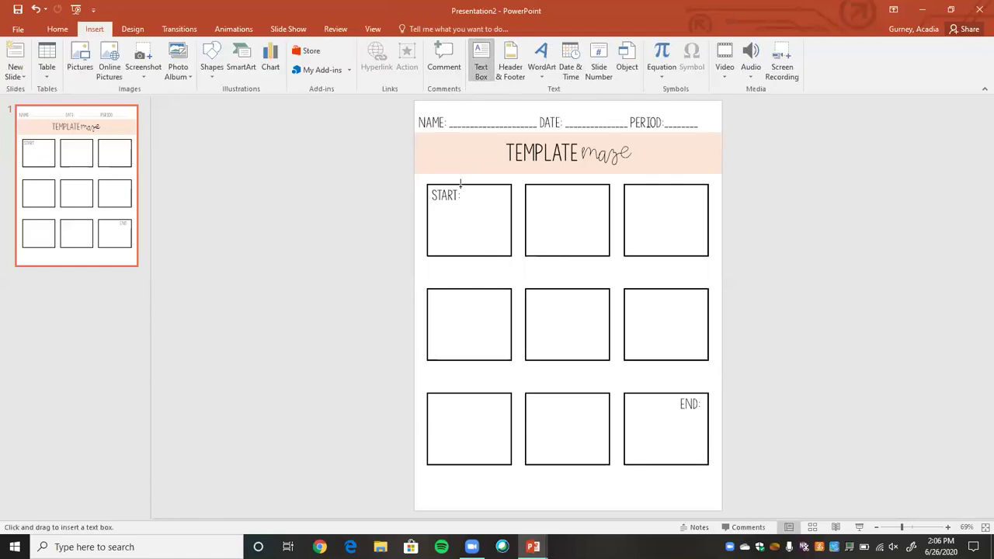
left_click_drag(440, 210, 487, 240)
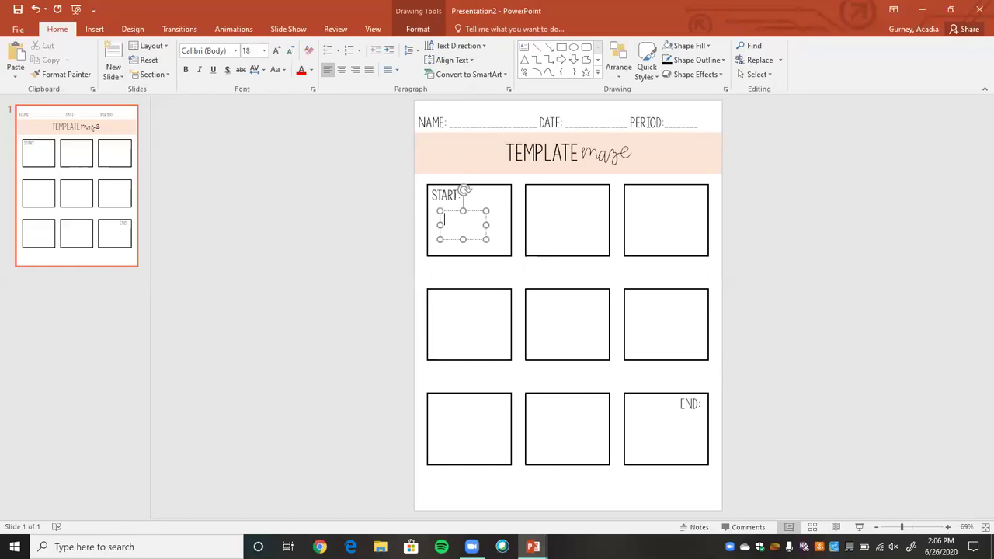
type("What is -6+10=")
key("Return")
Set the question in KG Sorry Not Sorry at 28 pt and widen its box
double_click(465, 221)
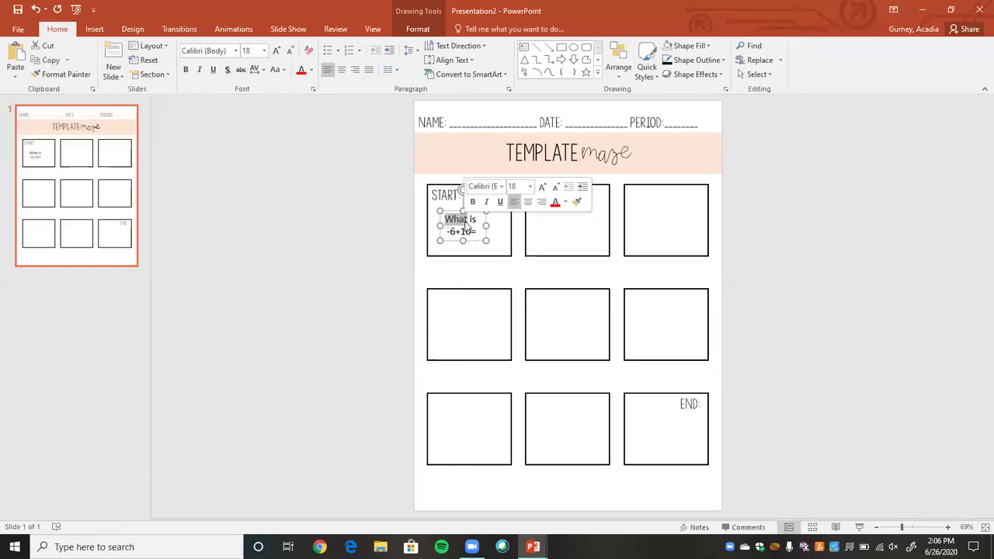
mouse_move(480, 231)
left_mouse_down()
mouse_move(447, 222)
mouse_move(474, 217)
mouse_move(474, 228)
left_mouse_up()
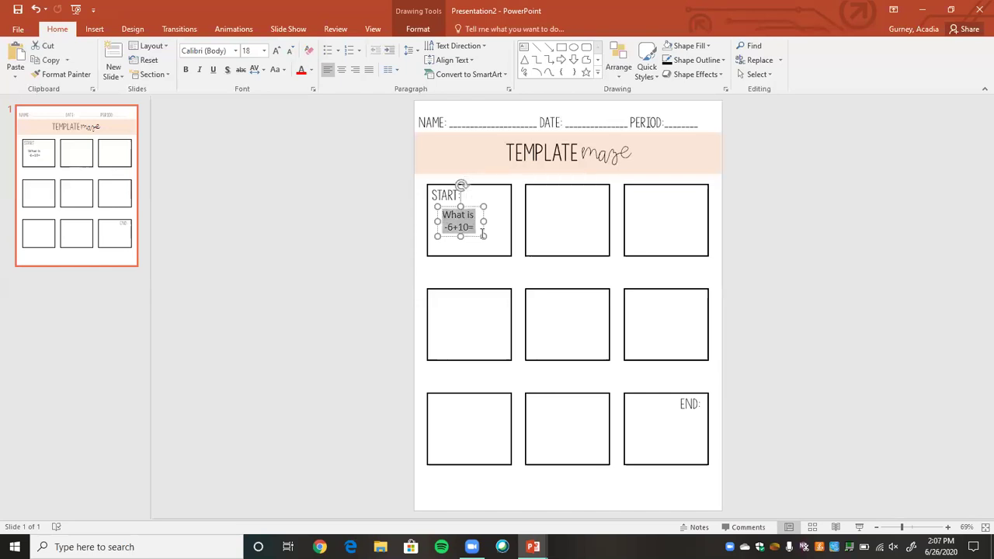
left_click(235, 51)
left_click(230, 125)
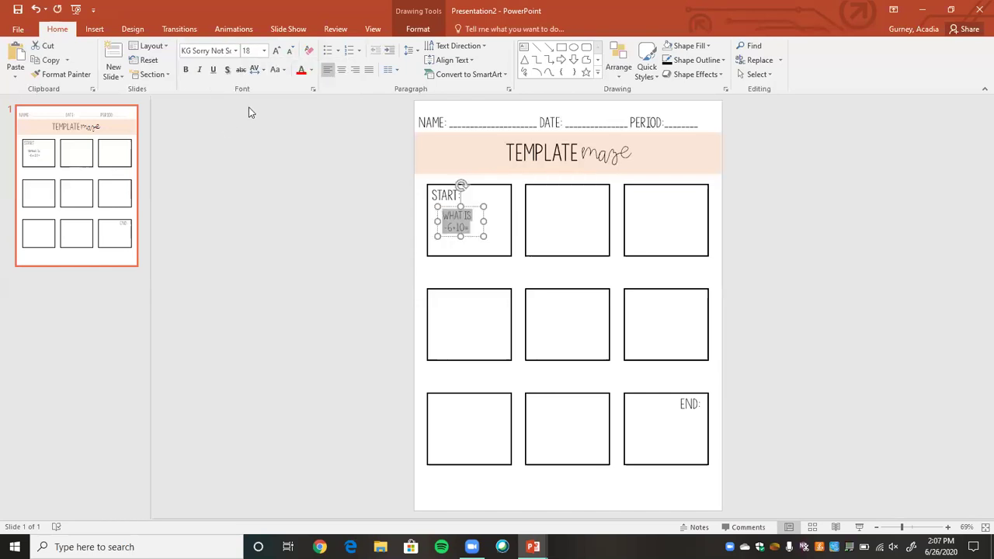
left_click(277, 51)
left_click(277, 51)
left_click(276, 51)
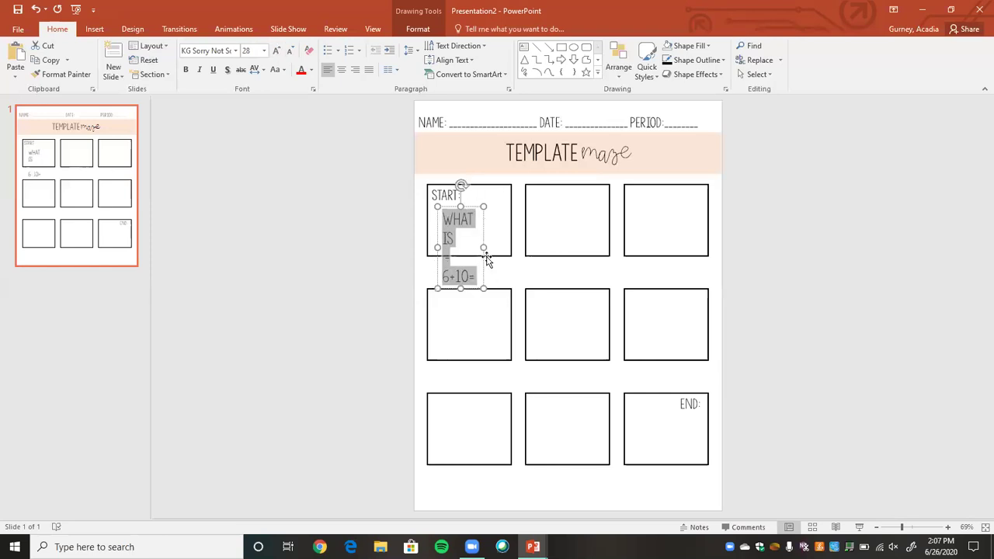
left_click_drag(483, 247, 498, 249)
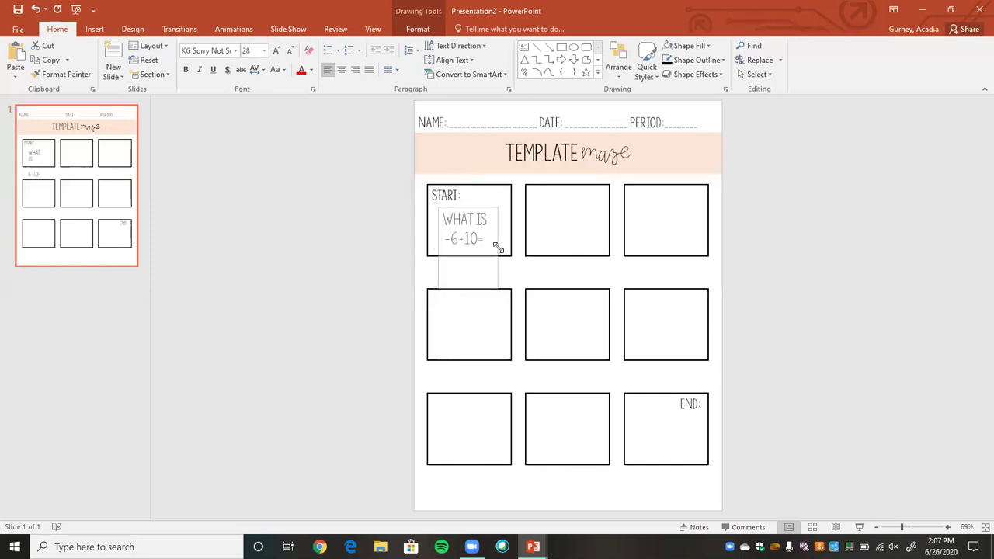
left_click(422, 240)
left_click(94, 29)
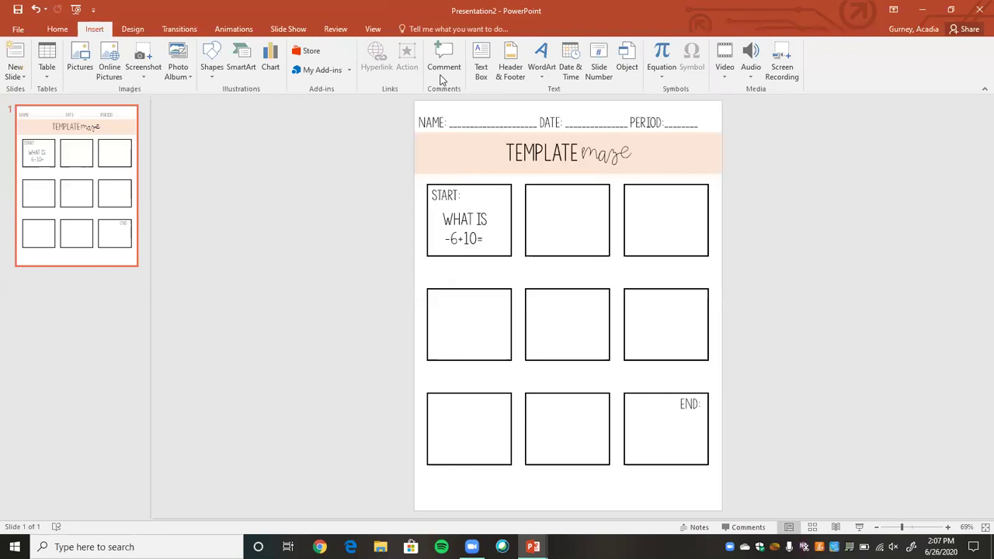
Draw a down block arrow below the START box
left_click(213, 68)
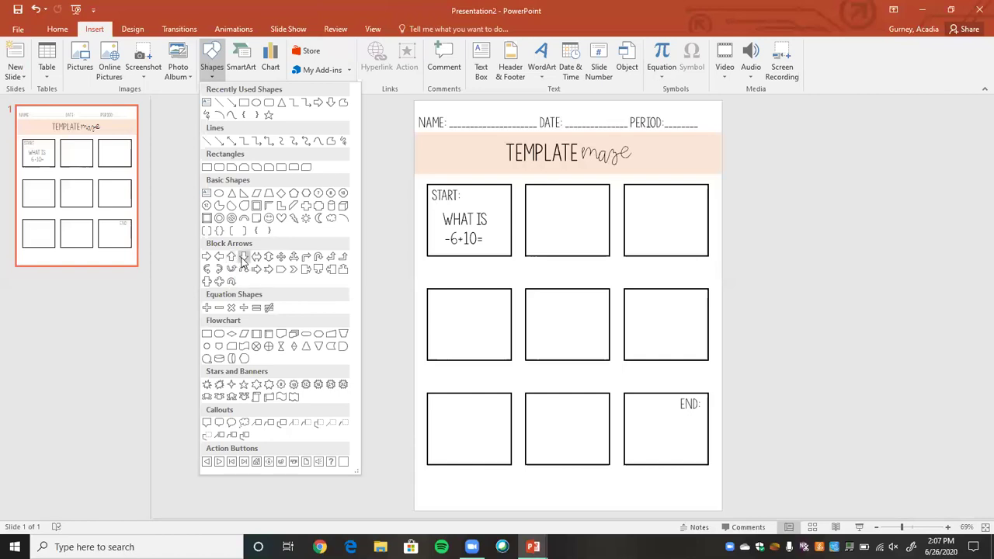
left_click(232, 257)
mouse_move(458, 258)
left_mouse_down()
mouse_move(471, 308)
mouse_move(501, 300)
mouse_move(526, 307)
mouse_move(523, 318)
mouse_move(480, 311)
mouse_move(467, 271)
left_mouse_up()
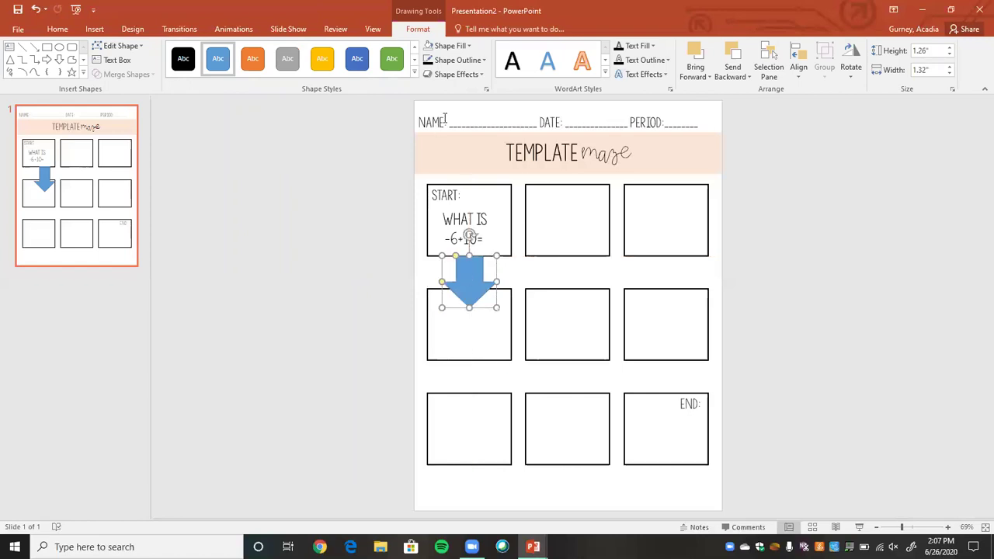
Give the arrow no fill and a black 2¼ pt outline
left_click(472, 48)
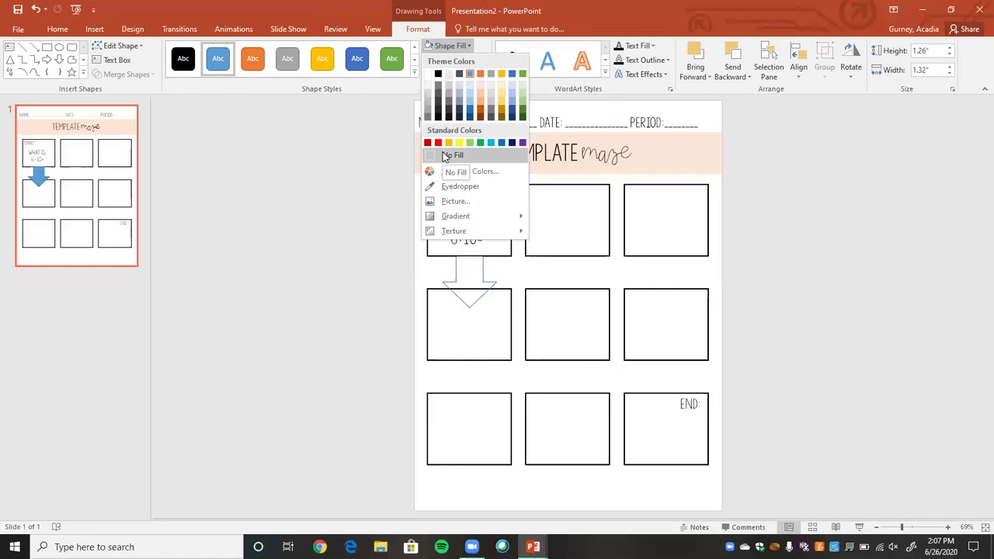
left_click(450, 156)
left_click(458, 60)
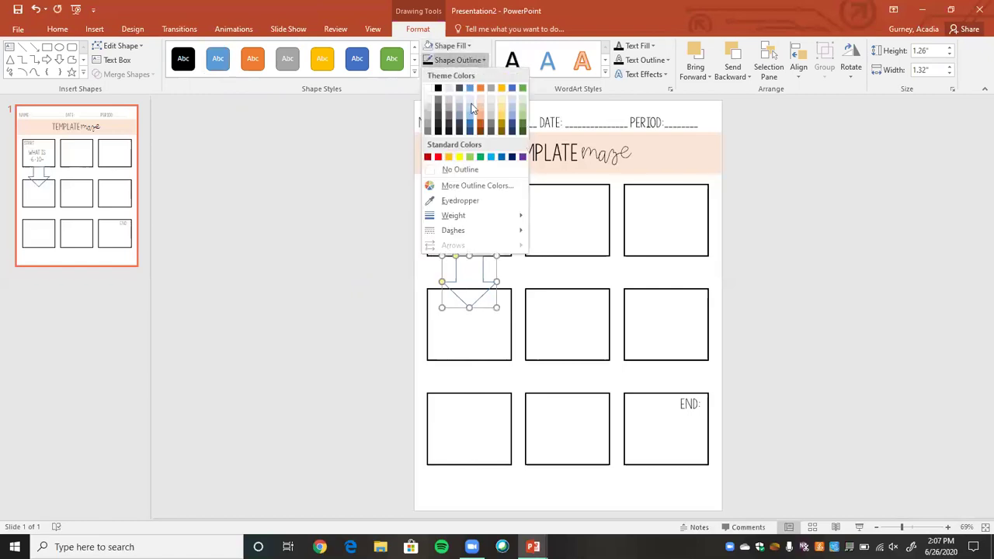
left_click(438, 88)
left_click(457, 60)
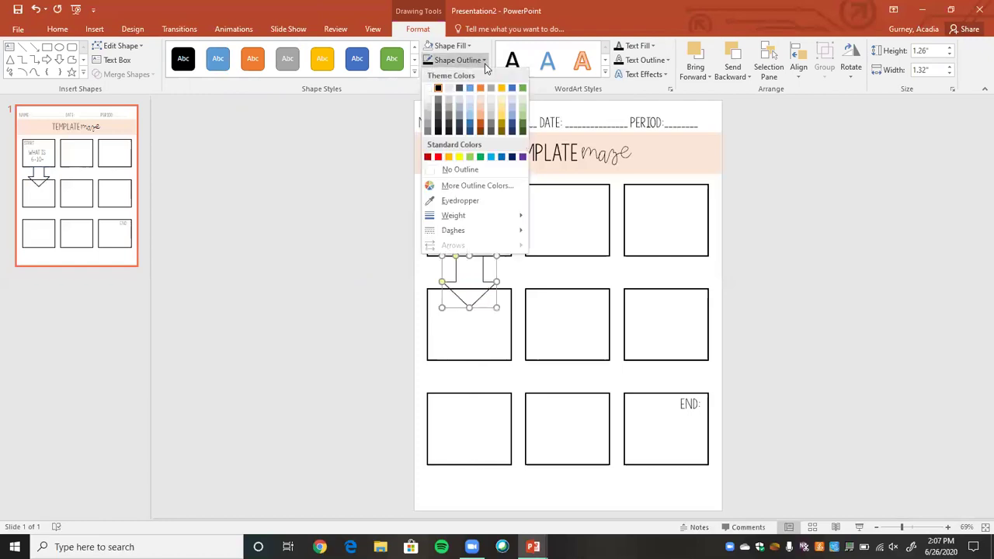
mouse_move(490, 218)
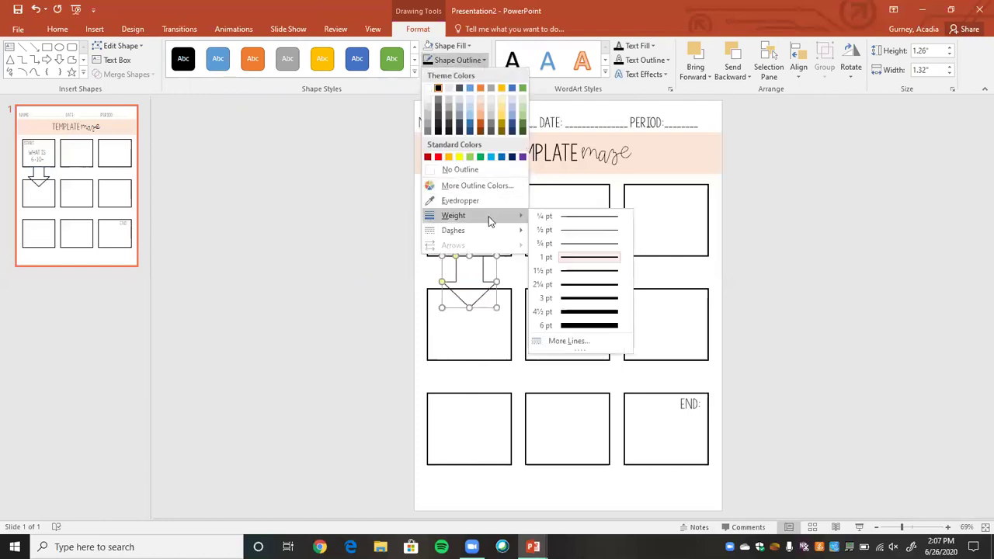
left_click(574, 284)
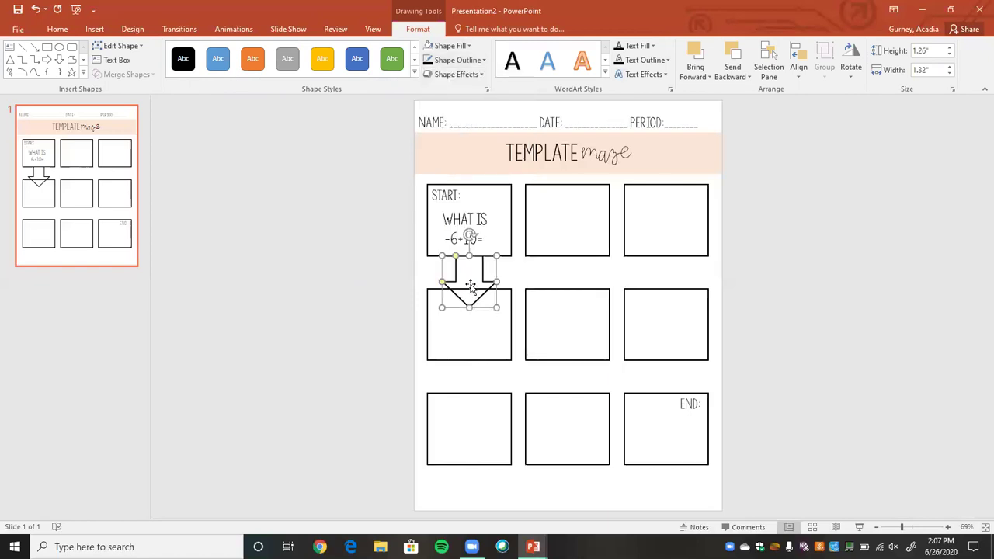
Nudge the arrow up under START and fill it white
key("Escape")
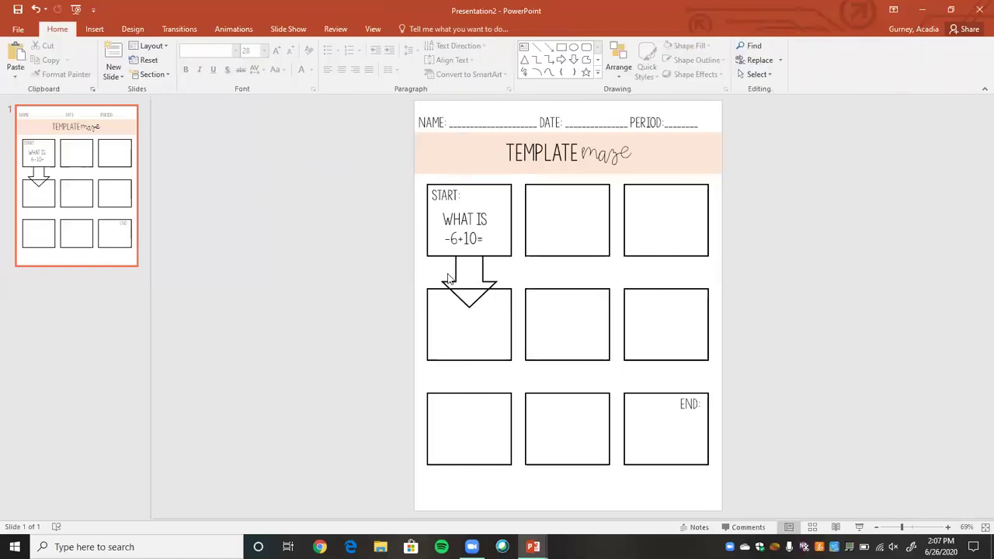
left_click_drag(451, 273, 457, 271)
left_click(467, 46)
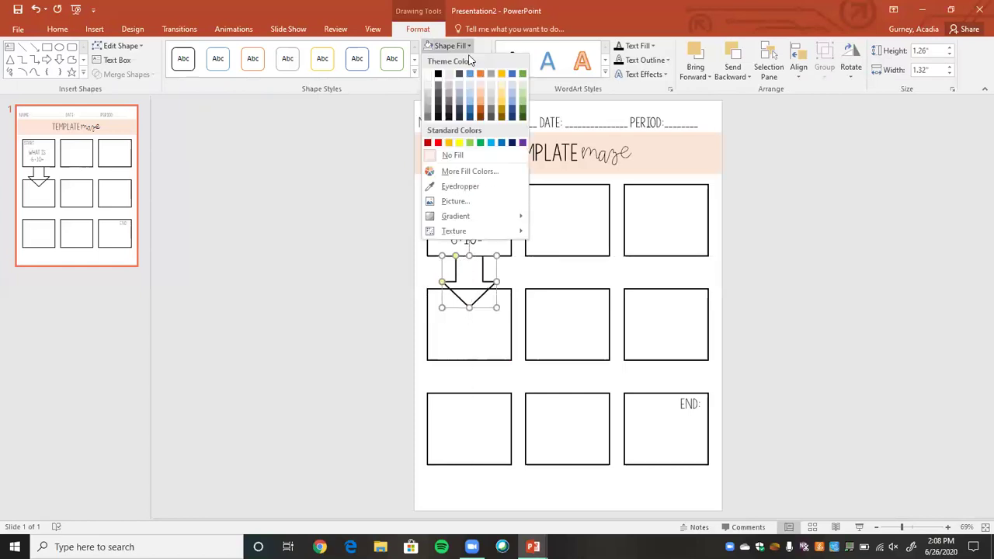
left_click(426, 74)
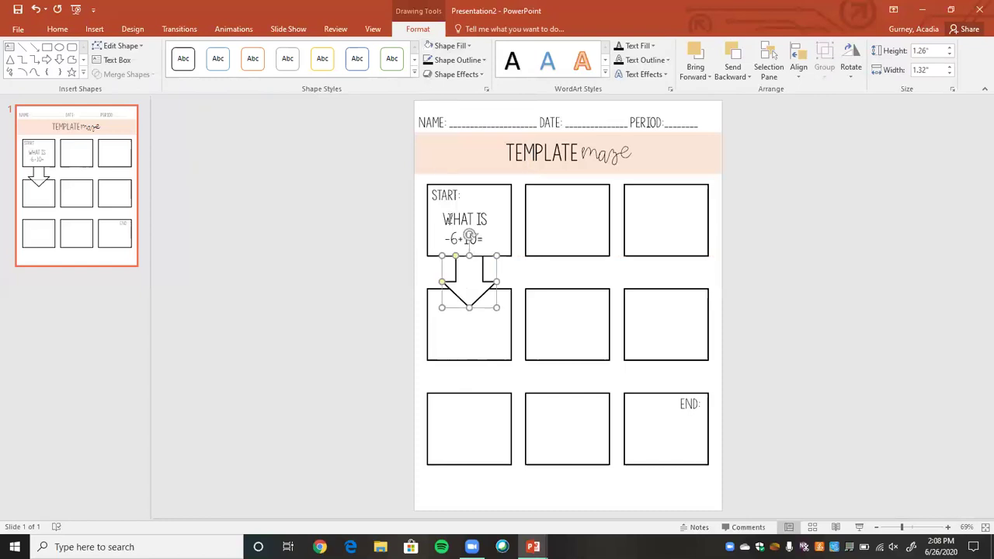
left_click(469, 45)
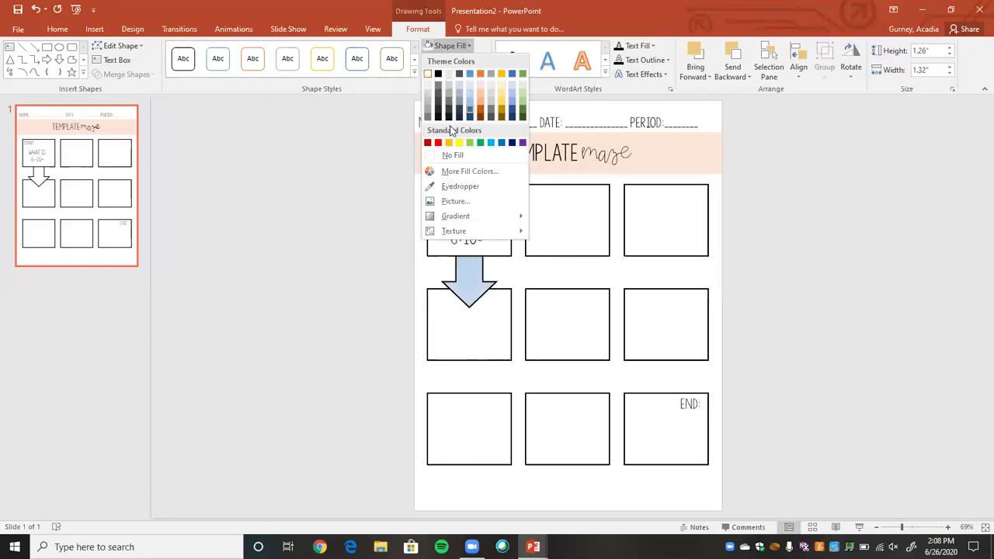
left_click(457, 162)
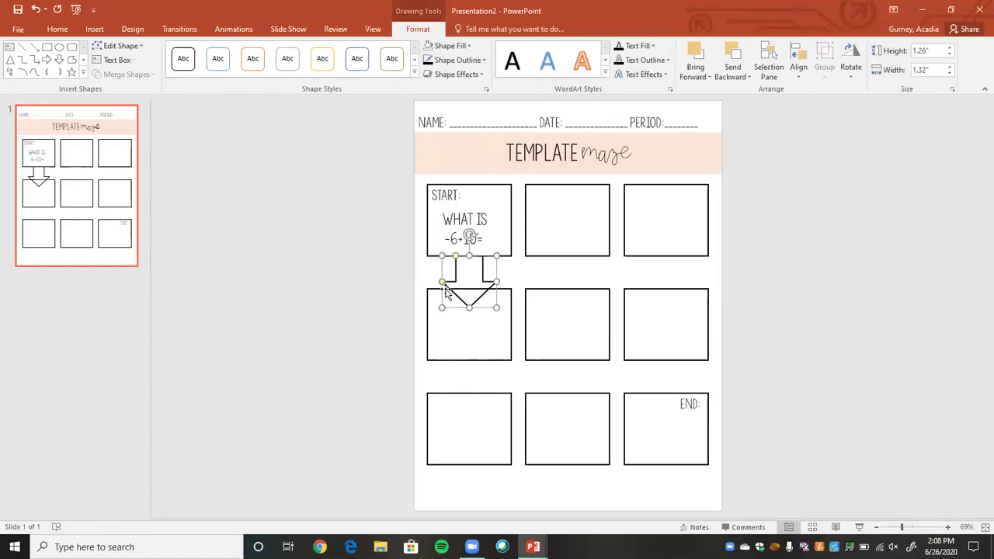
left_click(455, 45)
left_click(428, 75)
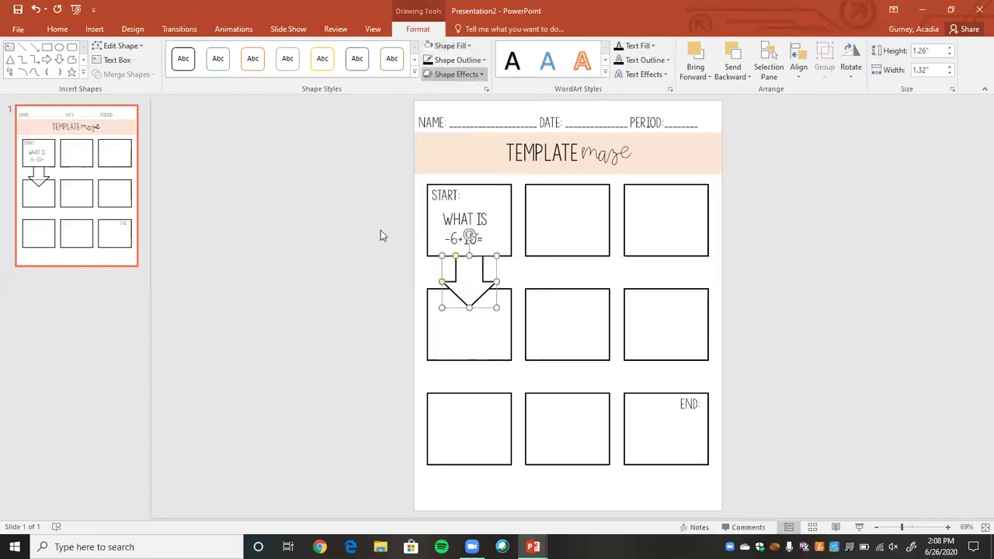
left_click(333, 241)
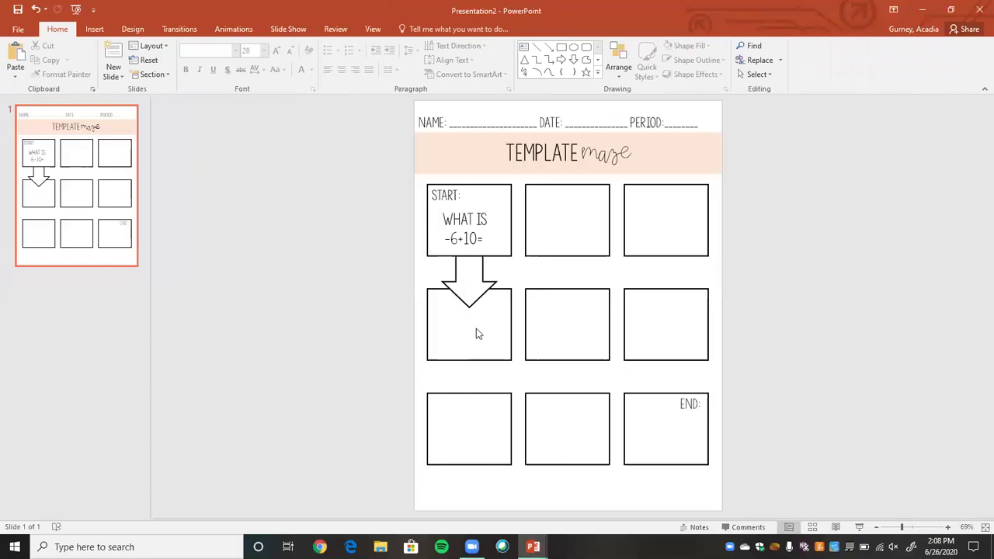
left_click(468, 292)
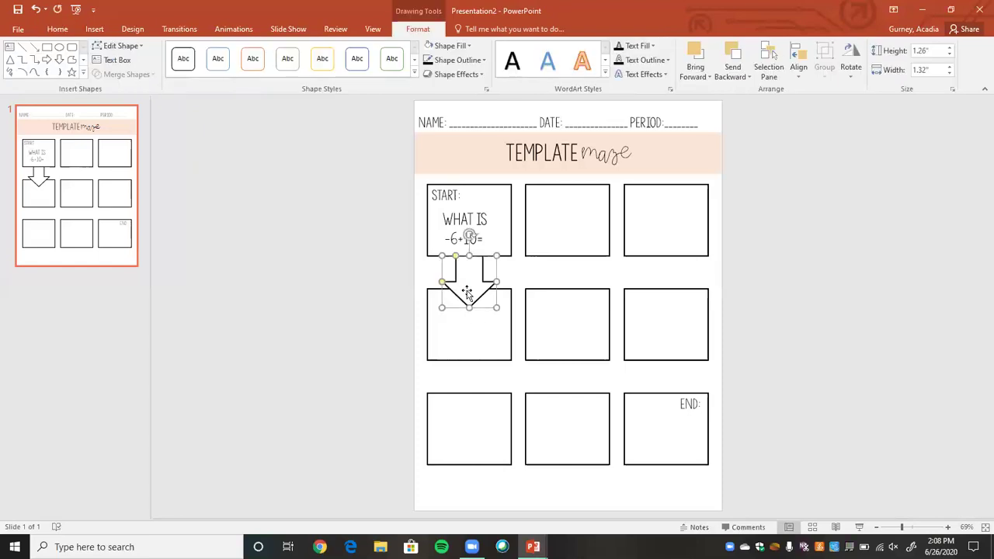
Copy the arrow below the left middle box and under the top middle and top right boxes
key("ctrl+c")
key("ctrl+v")
left_click_drag(467, 290, 458, 381)
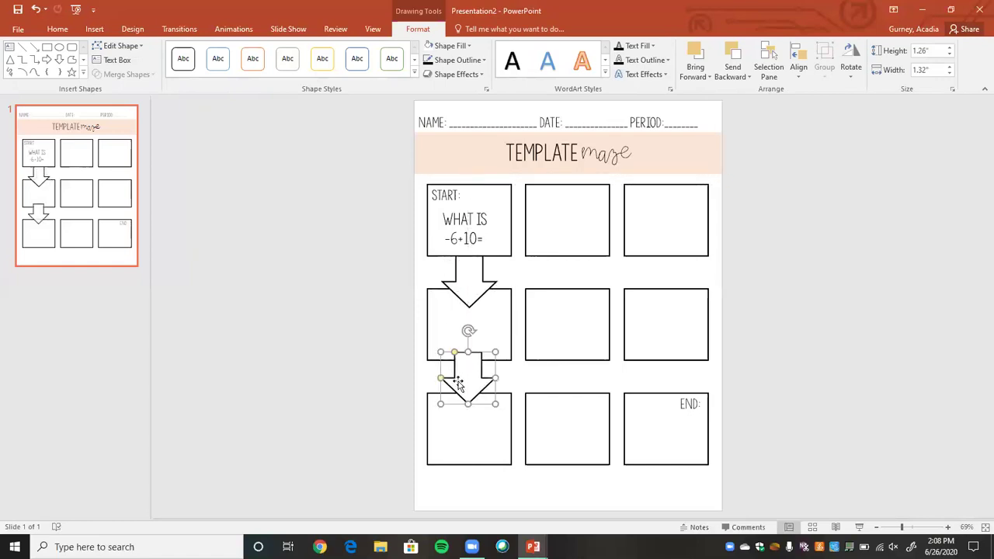
key("ctrl+v")
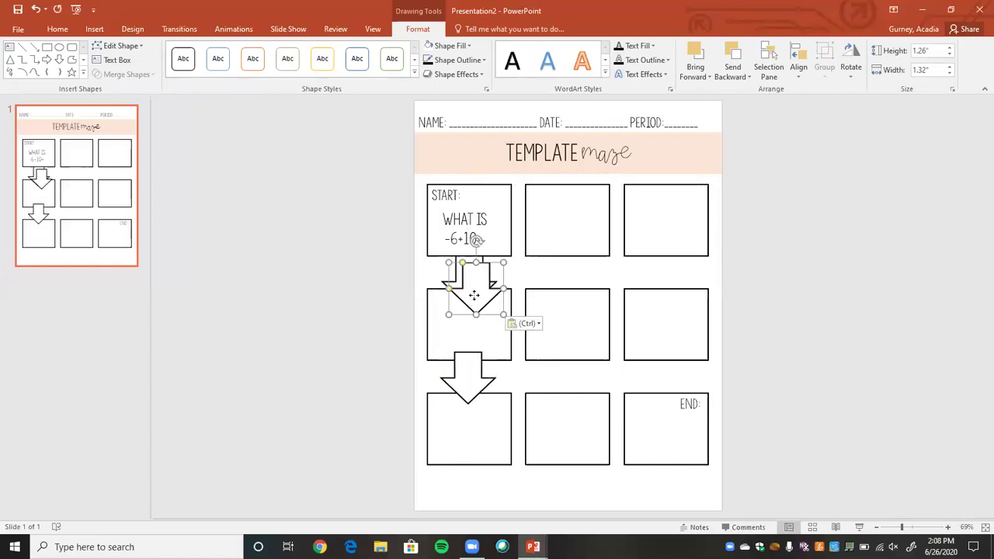
left_click_drag(476, 295, 568, 290)
key("ctrl+v")
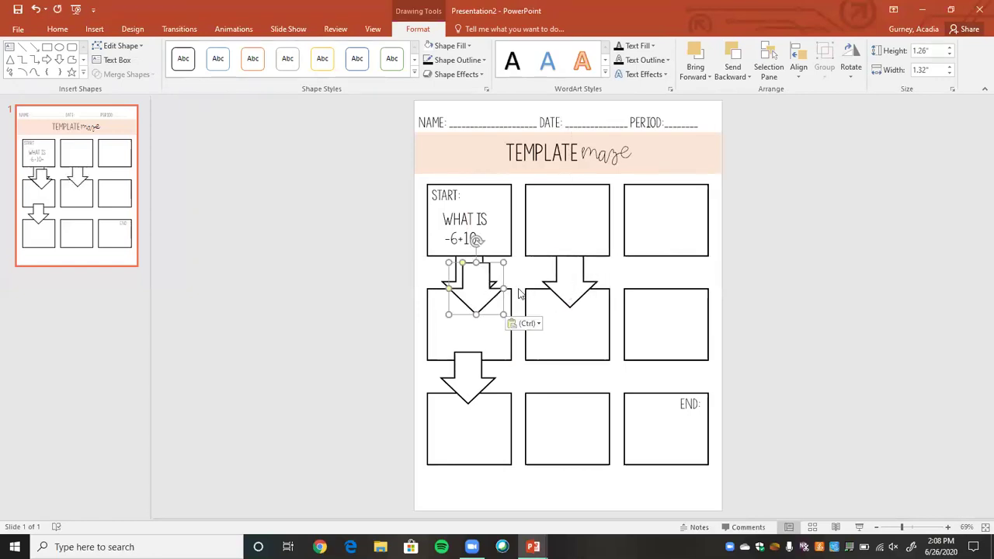
left_click_drag(491, 288, 673, 281)
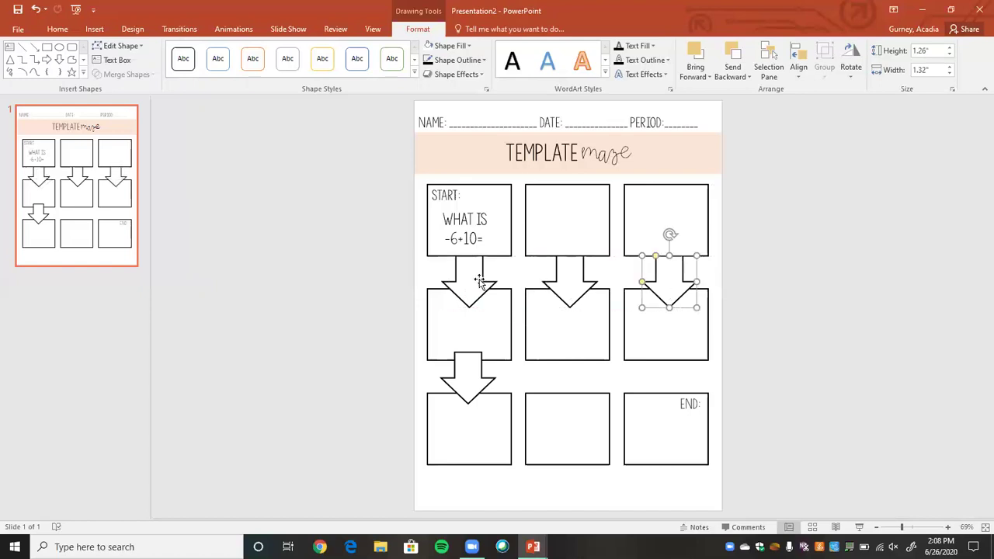
Duplicate the three top-row arrows and align them above the bottom-row boxes
left_click(480, 281, "shift")
left_click(568, 286, "shift")
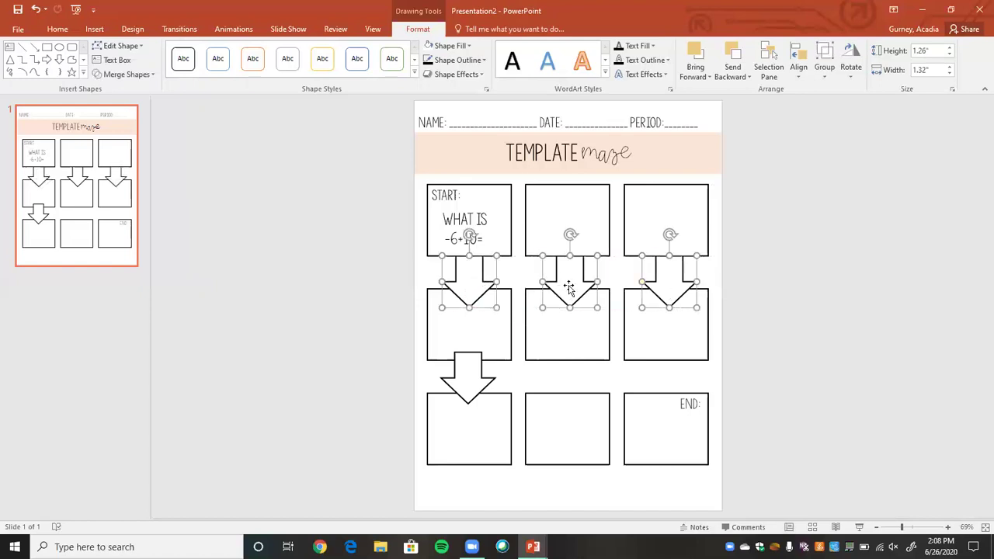
key("ctrl+c")
key("ctrl+v")
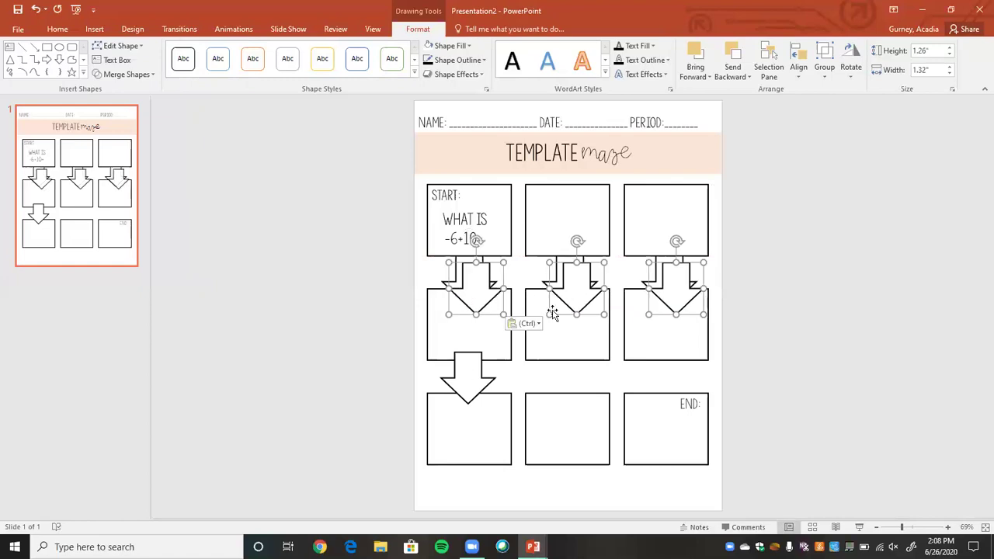
left_click_drag(554, 313, 555, 388)
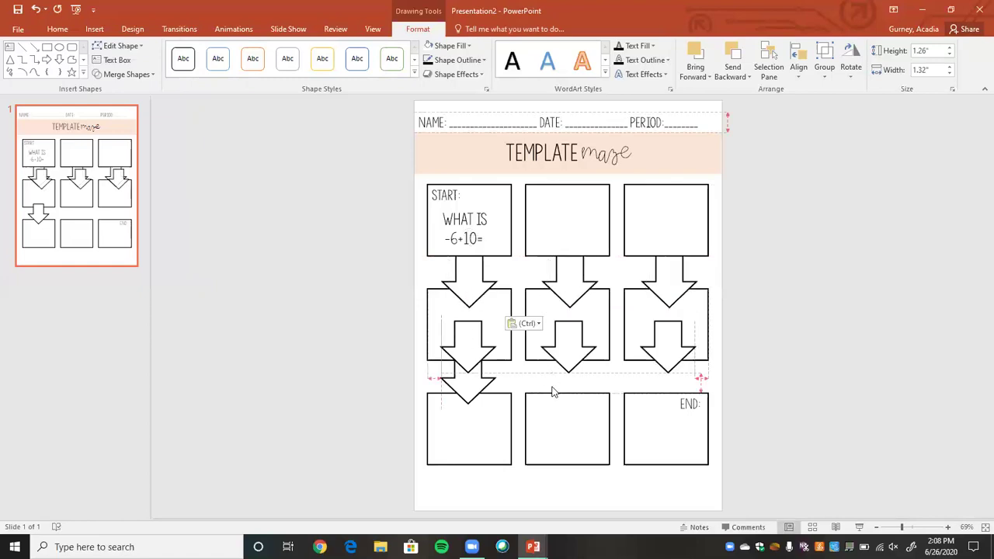
left_click(472, 401)
key("Escape")
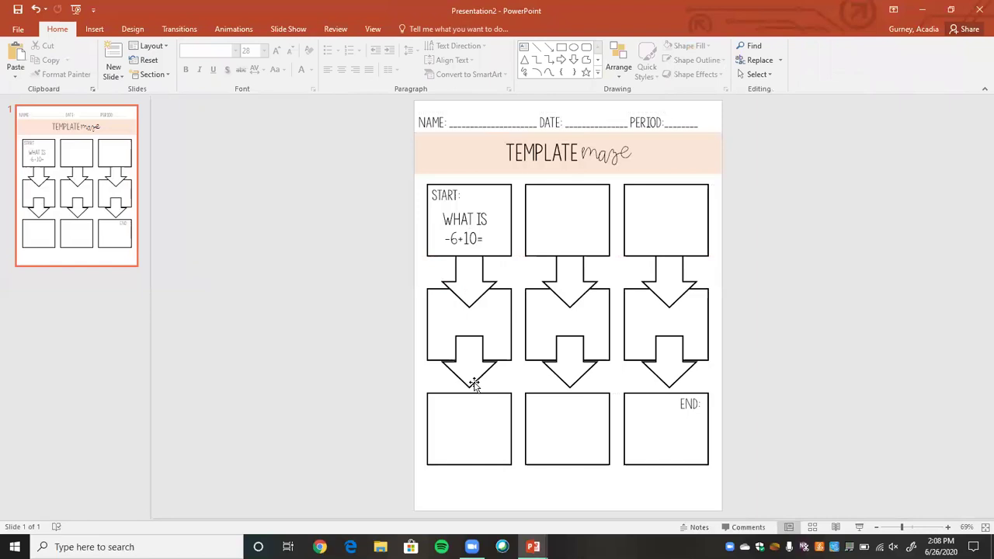
left_click_drag(472, 400, 473, 384)
left_click(566, 382, "shift")
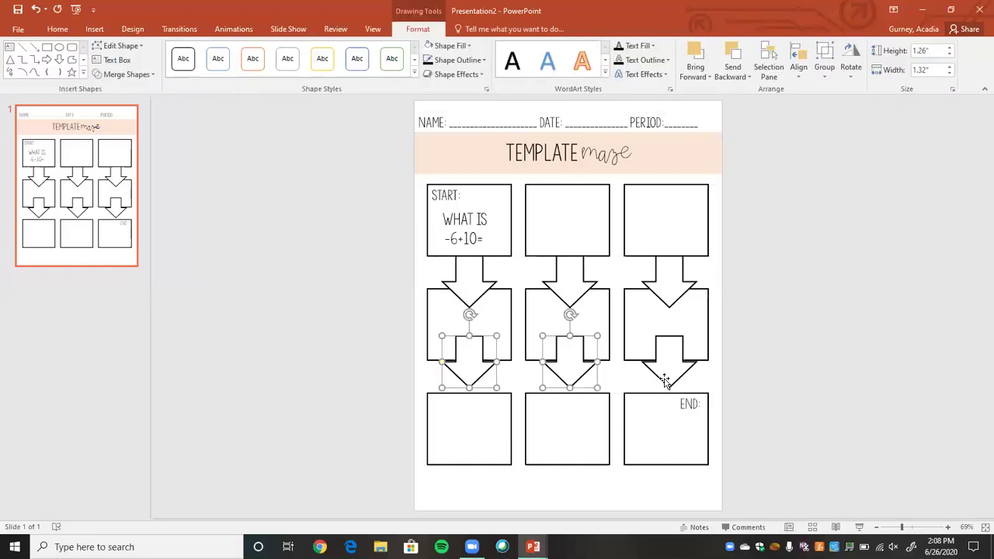
left_click(664, 382, "shift")
left_click_drag(486, 389, 483, 411)
left_click(799, 431)
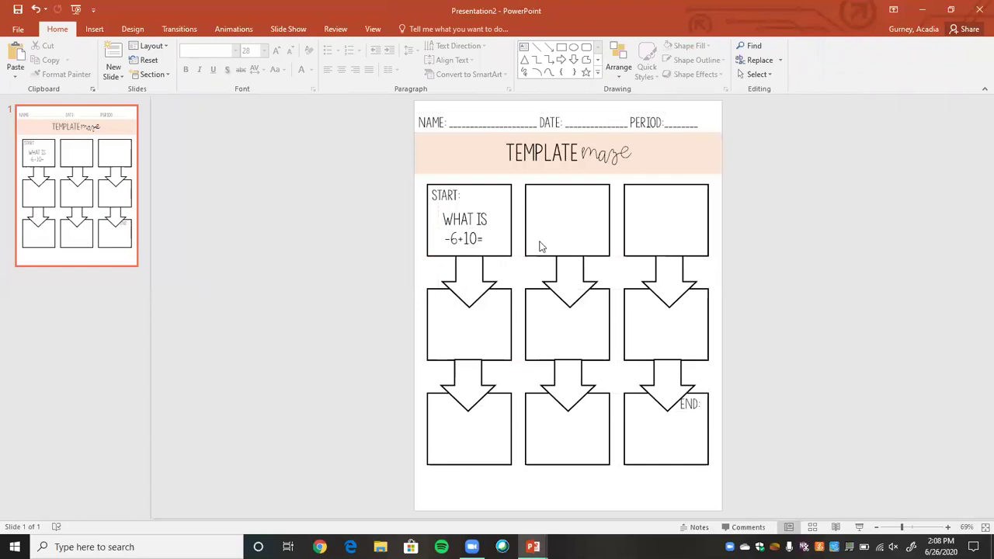
Draw a right block arrow from START, then delete it
left_click(91, 29)
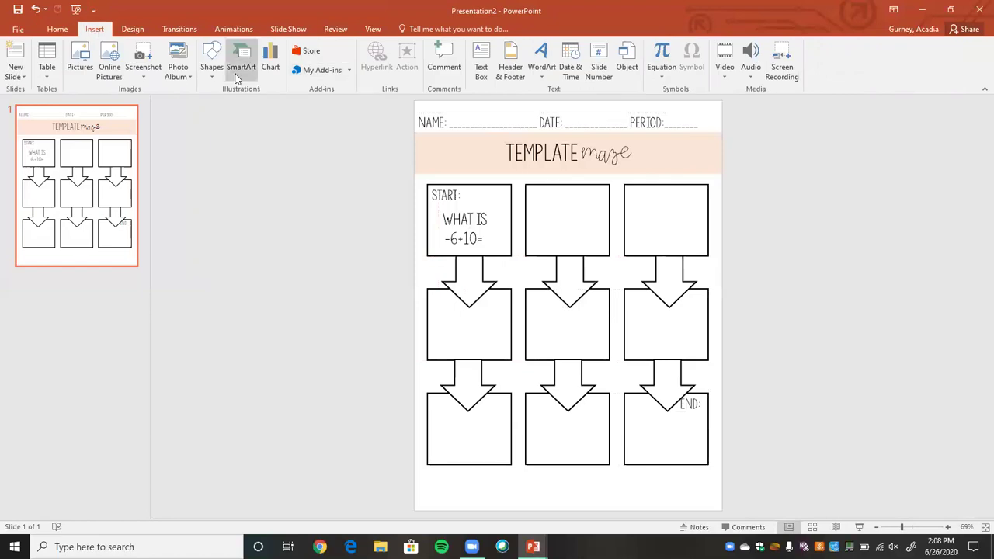
left_click(212, 63)
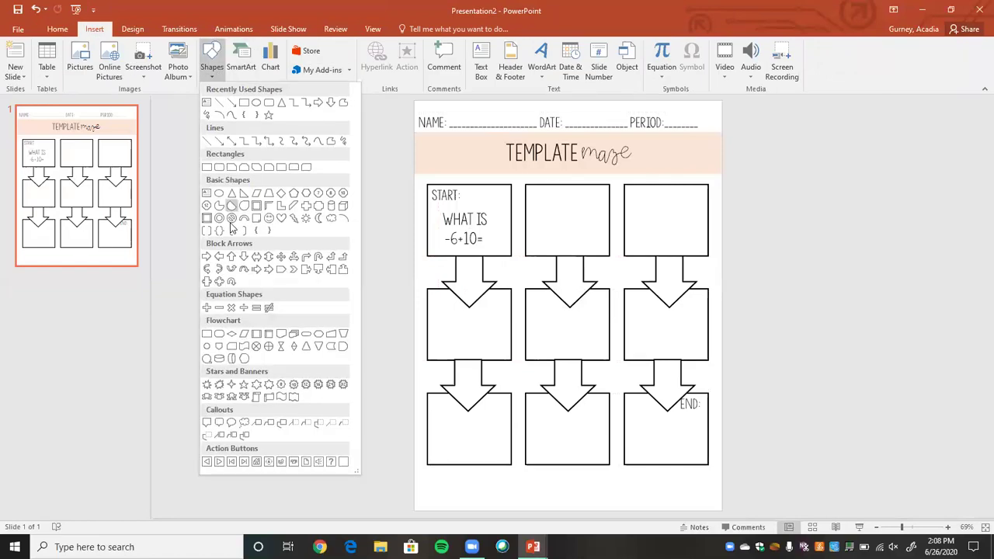
left_click(207, 257)
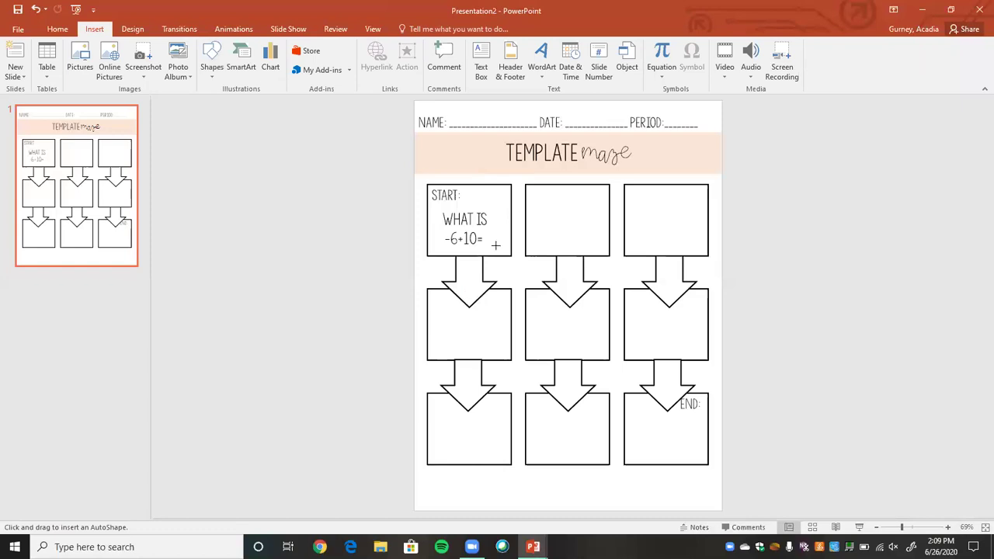
mouse_move(498, 204)
left_mouse_down()
mouse_move(572, 231)
mouse_move(576, 241)
left_mouse_up()
key("Delete")
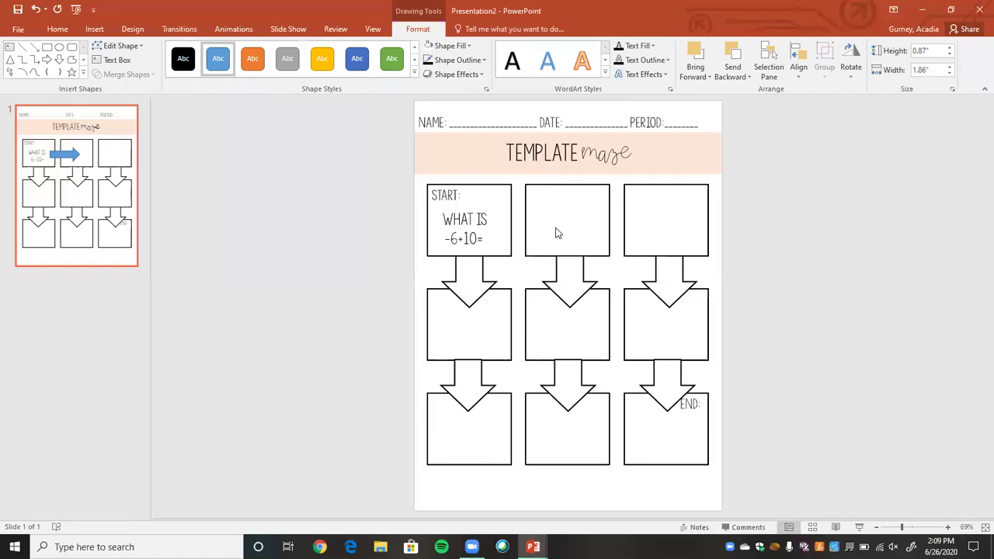
Copy the white down arrow and rotate it to point from START to the top middle box
left_click(482, 277)
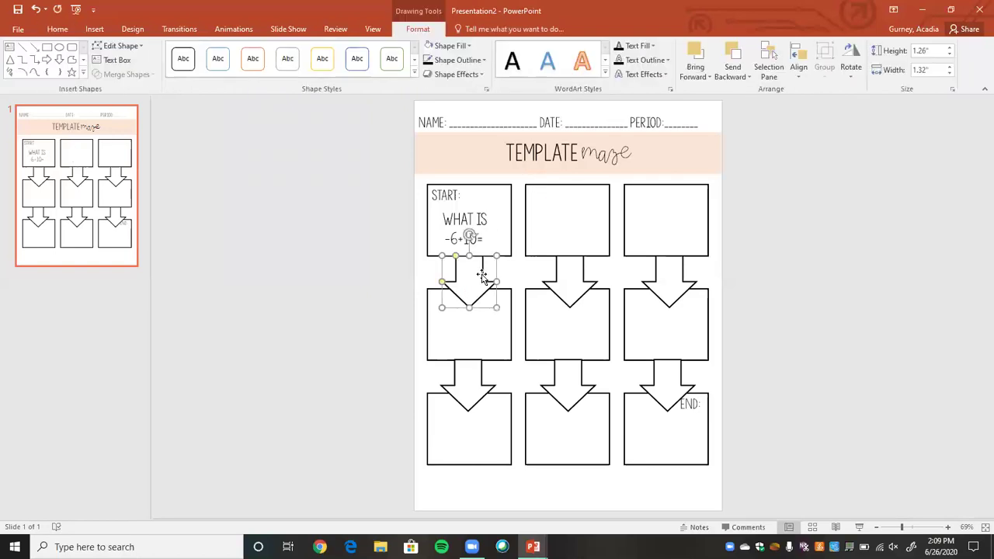
key("ctrl+c")
key("ctrl+v")
left_click_drag(494, 277, 546, 223)
left_click_drag(529, 187, 511, 218)
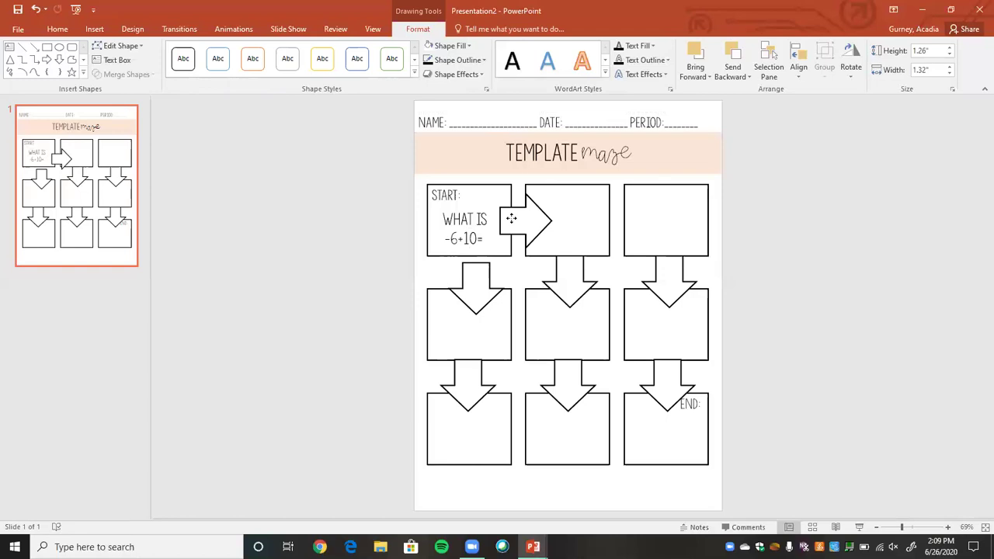
left_click(511, 218)
key("ctrl+v")
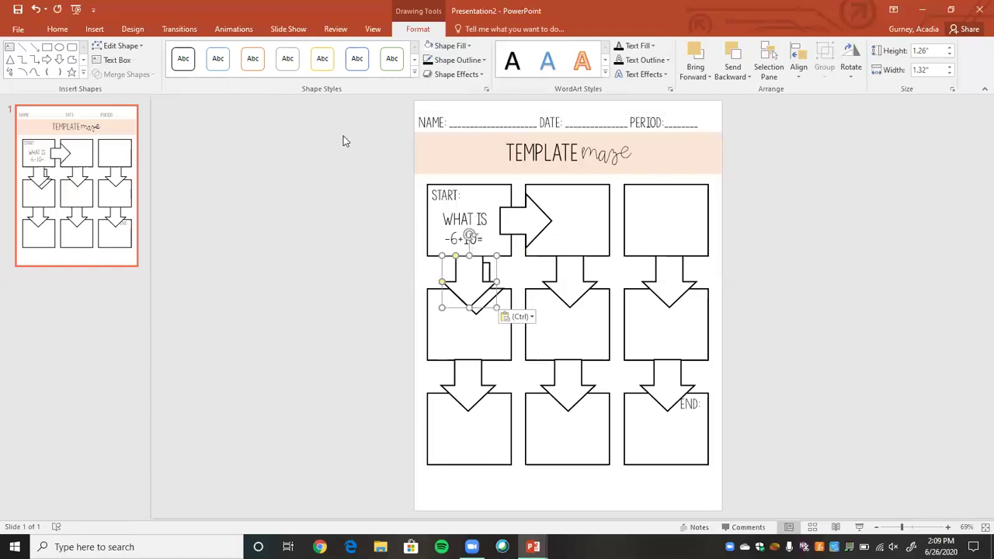
left_click(36, 9)
Add a second white right arrow between the top middle and top right boxes
left_click(519, 205)
key("ctrl+c")
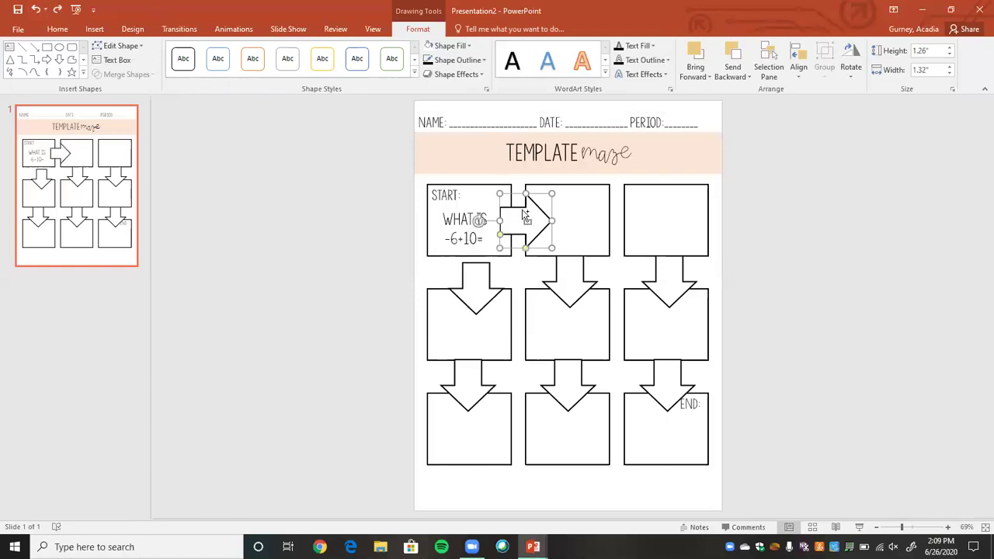
key("ctrl+v")
left_click_drag(532, 217, 626, 208)
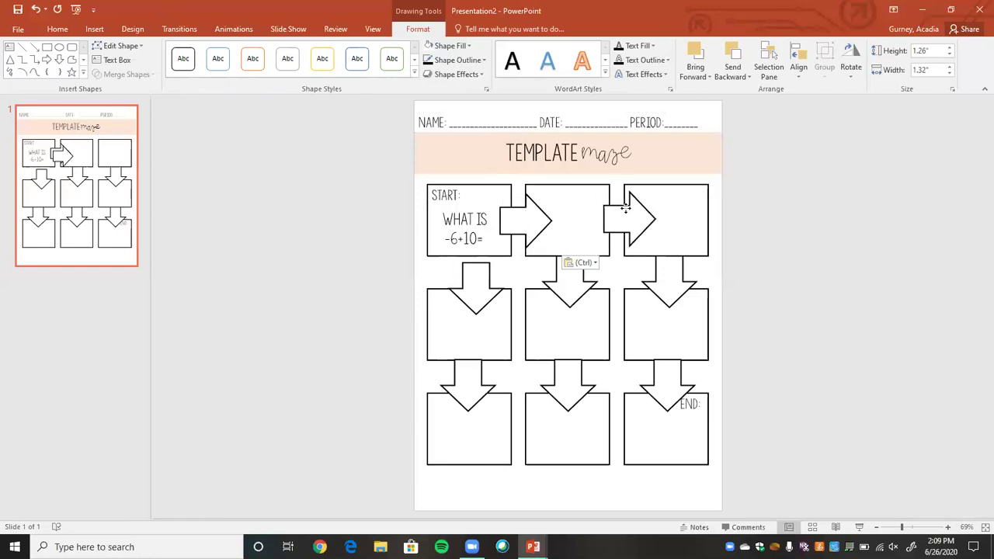
Copy the top-row pair of right arrows into the second and bottom rows
left_click(519, 222, "shift")
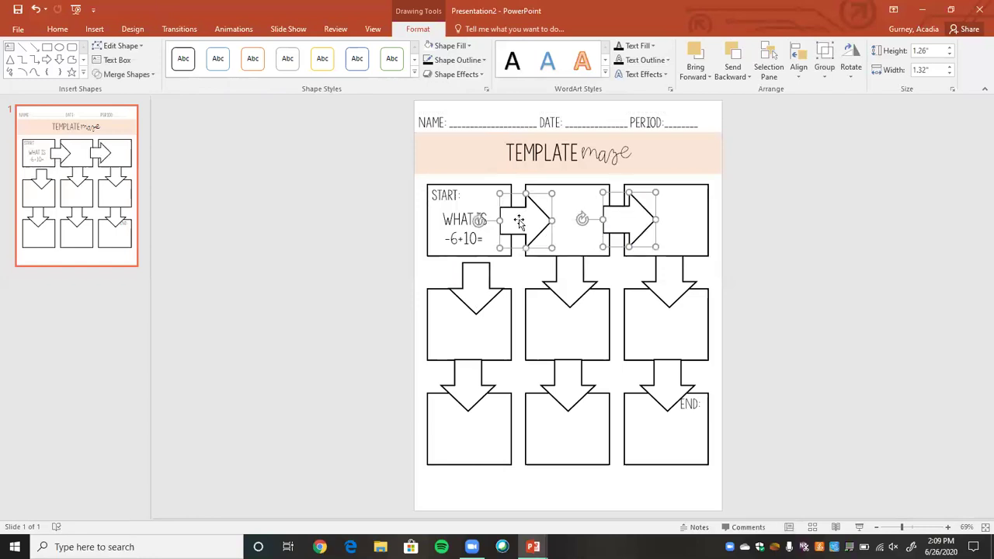
key("ctrl+c")
key("ctrl+v")
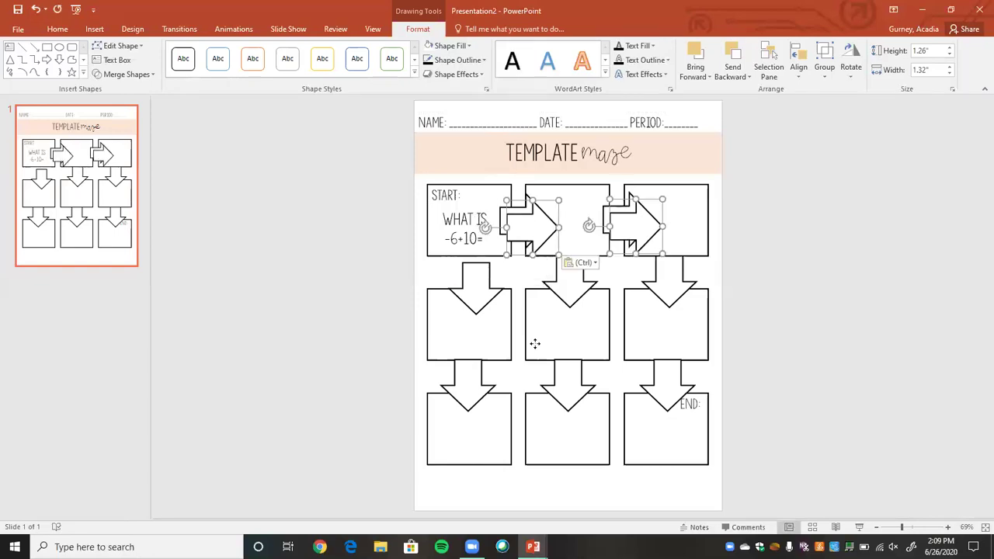
left_click_drag(529, 226, 523, 325)
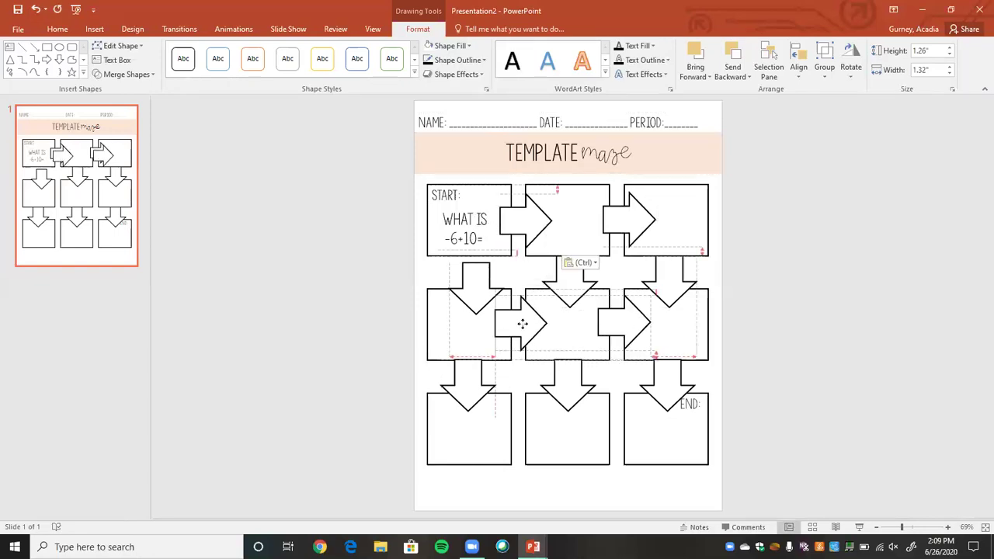
key("ctrl+v")
left_click_drag(520, 227, 519, 433)
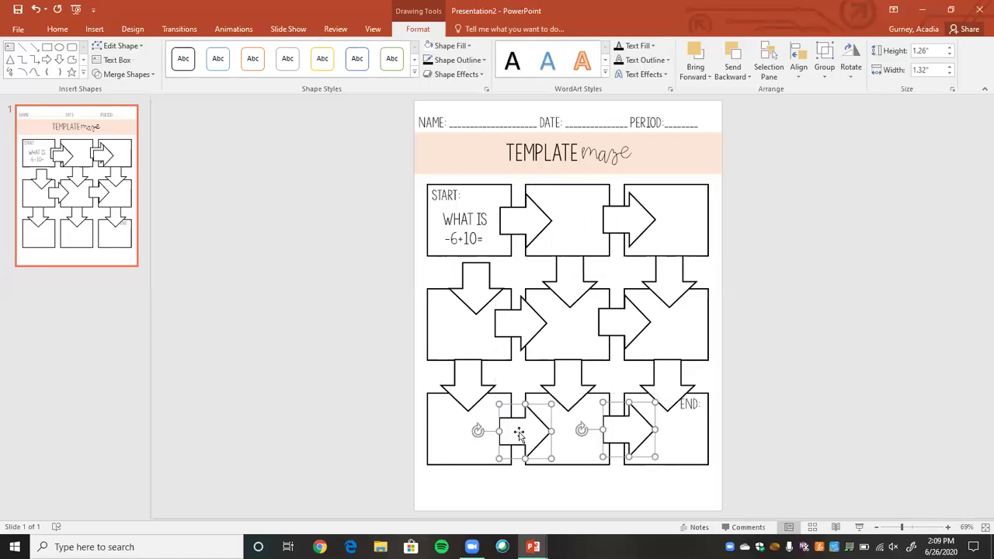
left_click(764, 358)
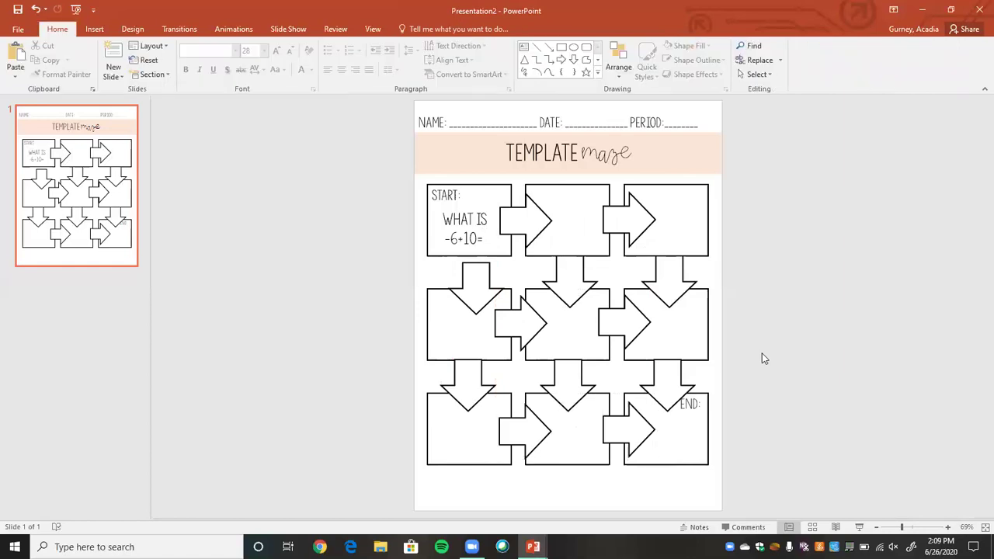
Realign the top-right arrow and nudge the first down arrow up and left
left_click(637, 424)
left_click_drag(637, 424, 628, 227)
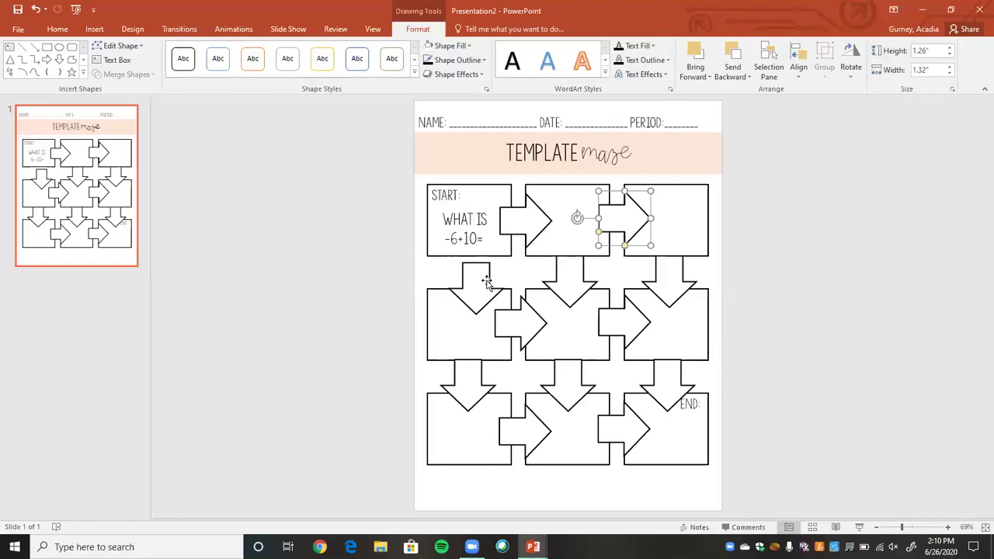
left_click_drag(486, 282, 469, 254)
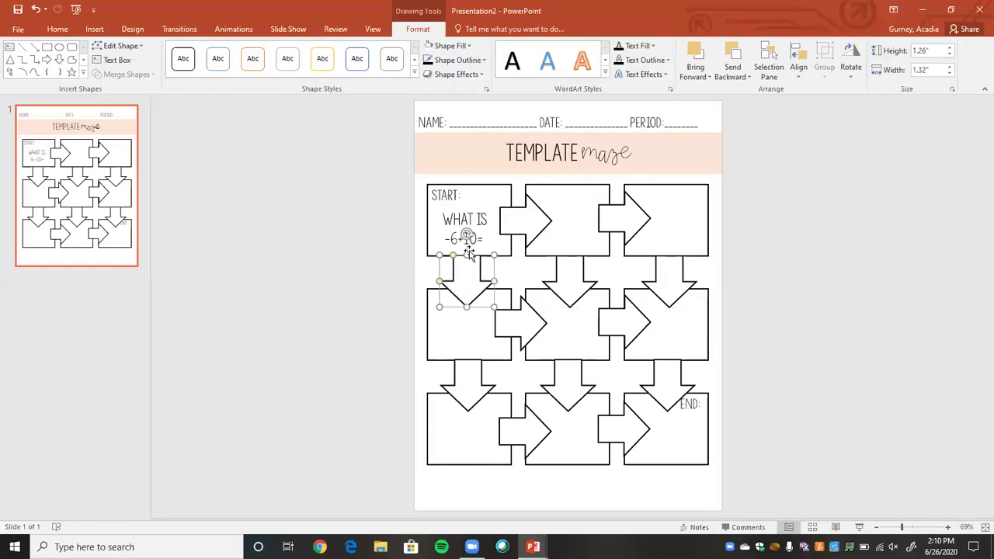
left_click(466, 235)
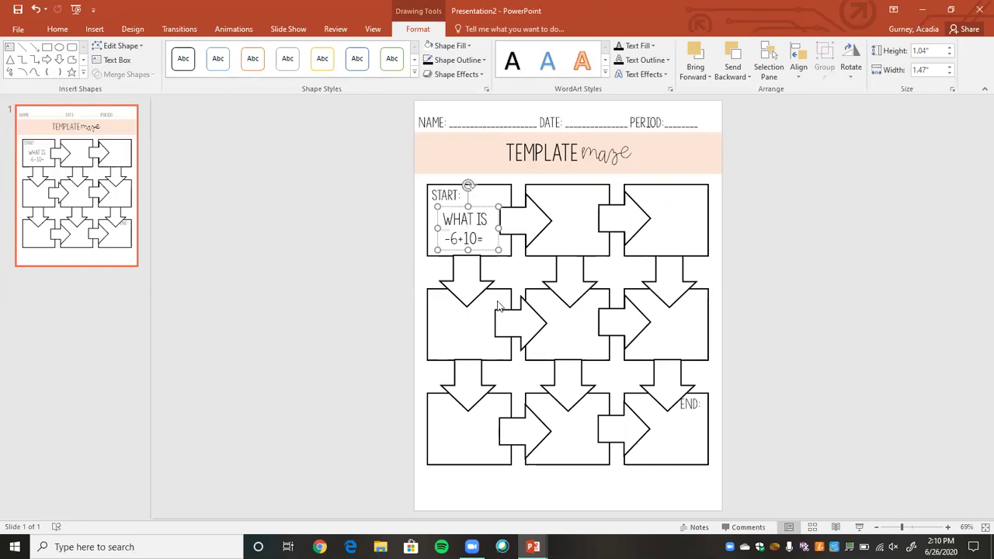
Duplicate the first right arrow and place it between the middle-left and bottom-middle boxes
left_click(533, 210)
key("ctrl+c")
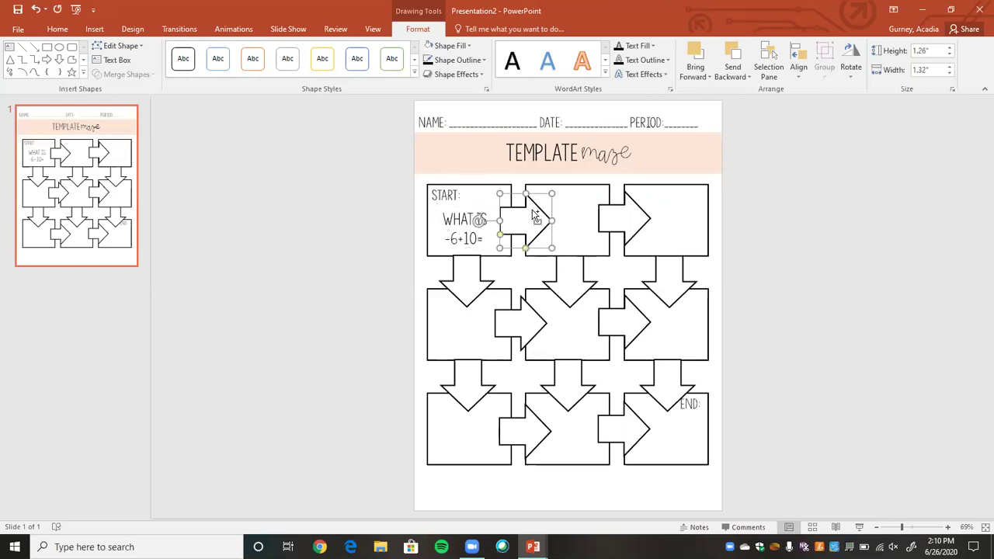
key("ctrl+v")
left_click_drag(535, 231, 492, 410)
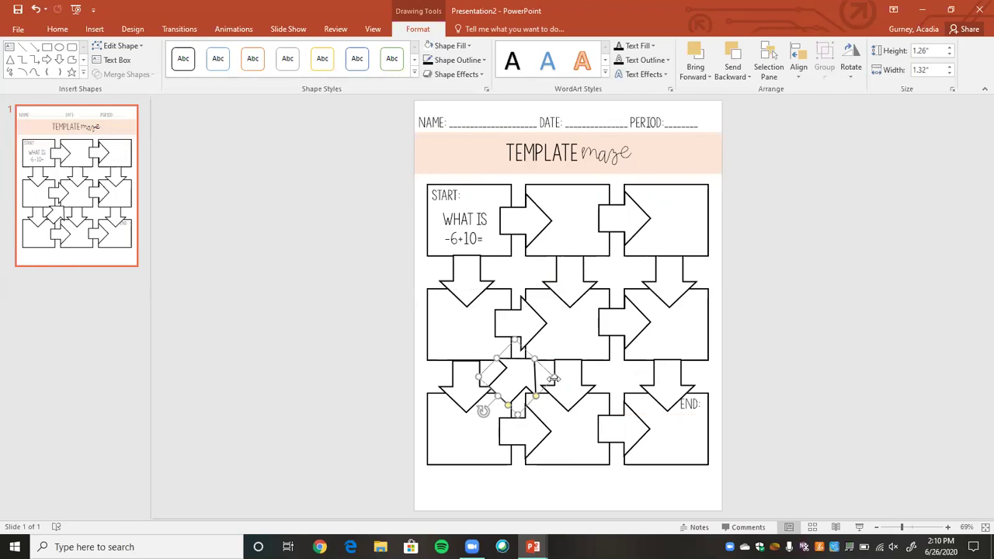
Paste another diagonal arrow between the middle-centre box and the bottom-right END box
key("ctrl+v")
left_click_drag(543, 383, 631, 370)
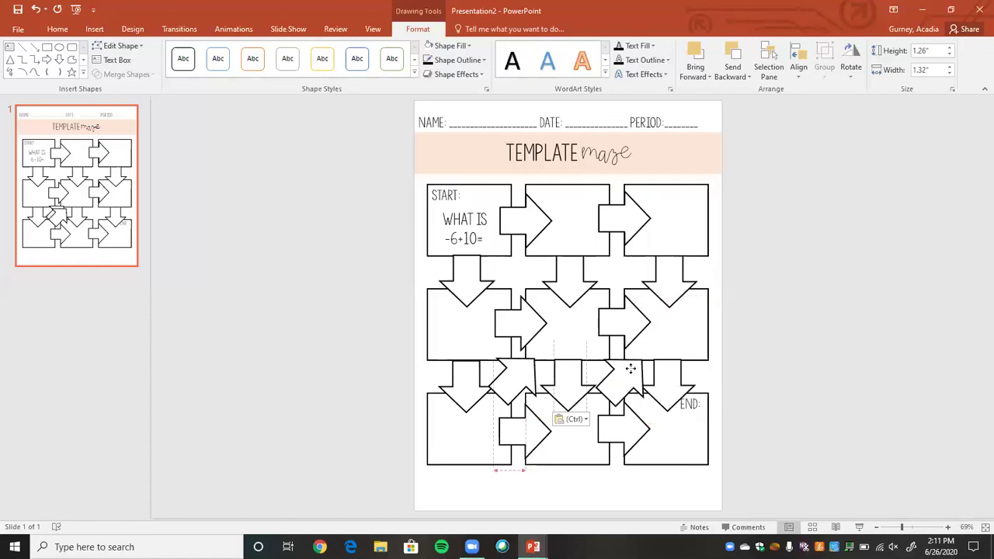
left_click(672, 334)
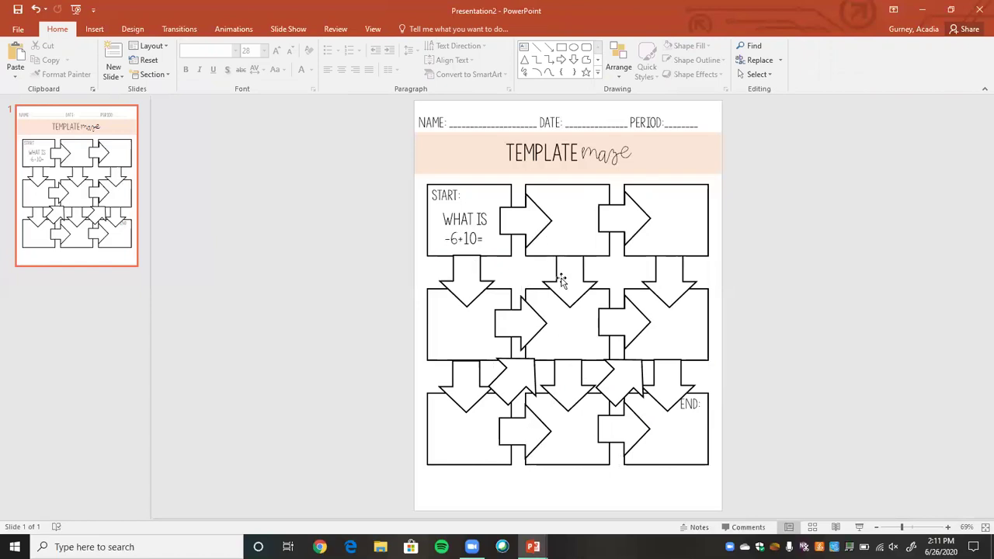
left_click(469, 231)
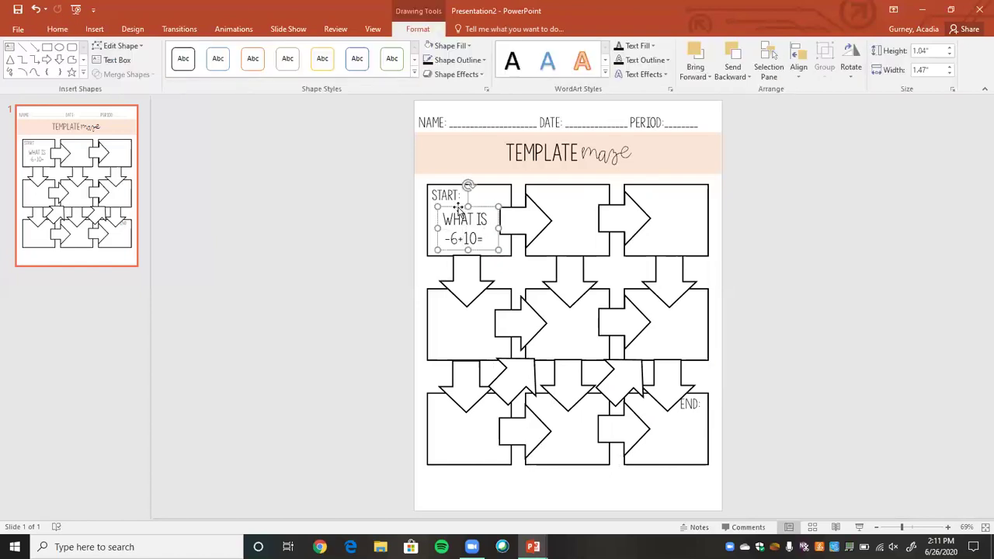
Paste a copy of the question text below START and edit it to read -4
key("ctrl+v")
left_click_drag(471, 253, 455, 268)
key("BackSpace")
type("-")
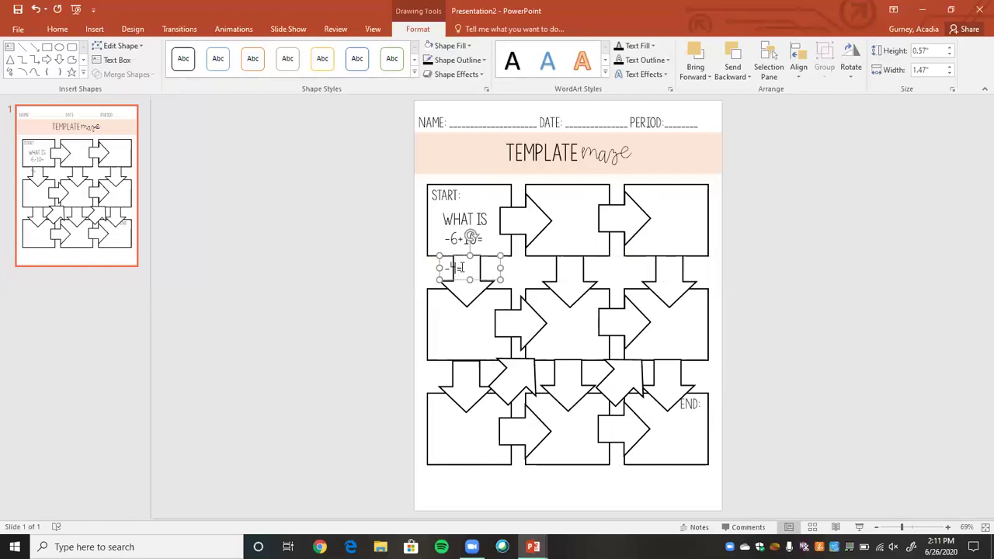
key("Delete")
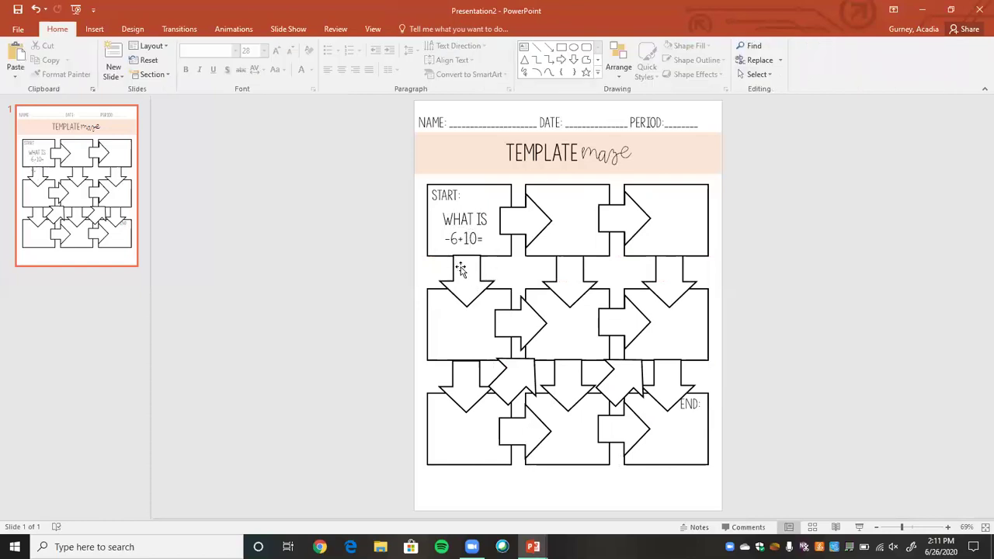
left_click(35, 9)
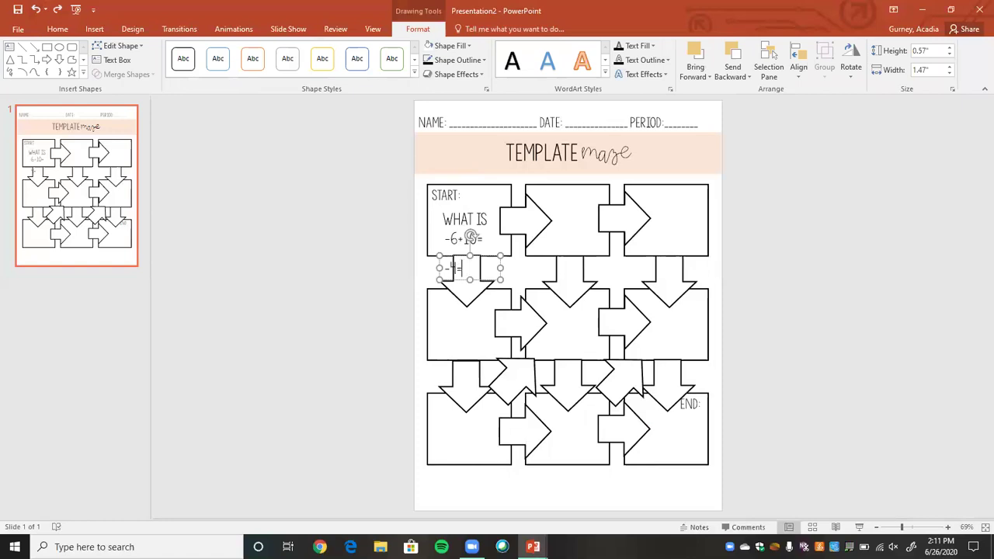
key("Escape")
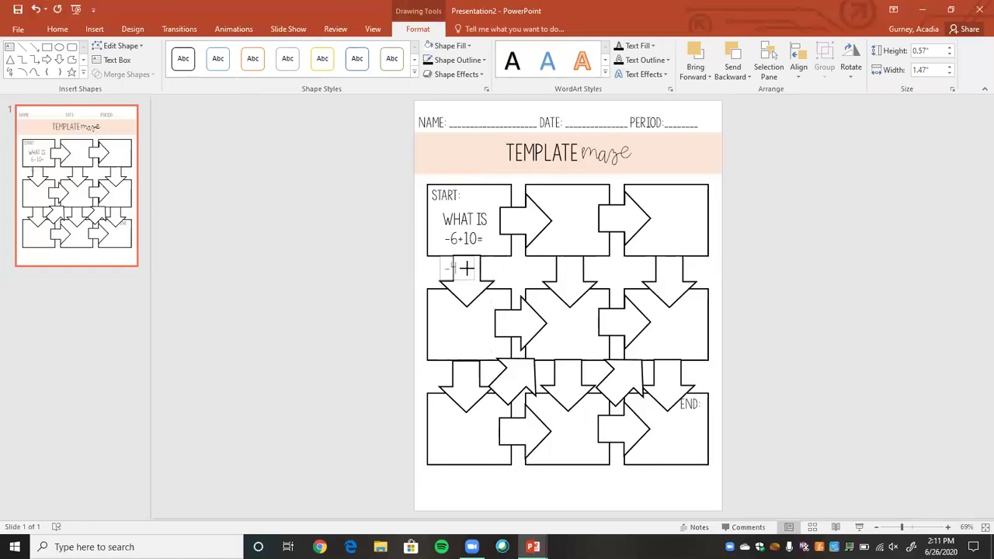
left_click_drag(466, 269, 495, 262)
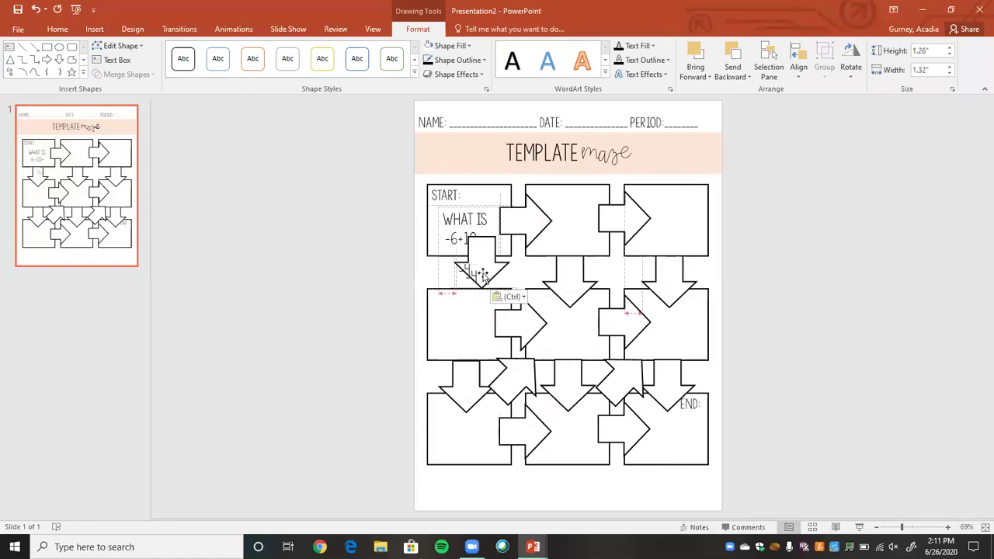
left_click(35, 9)
left_click(35, 9)
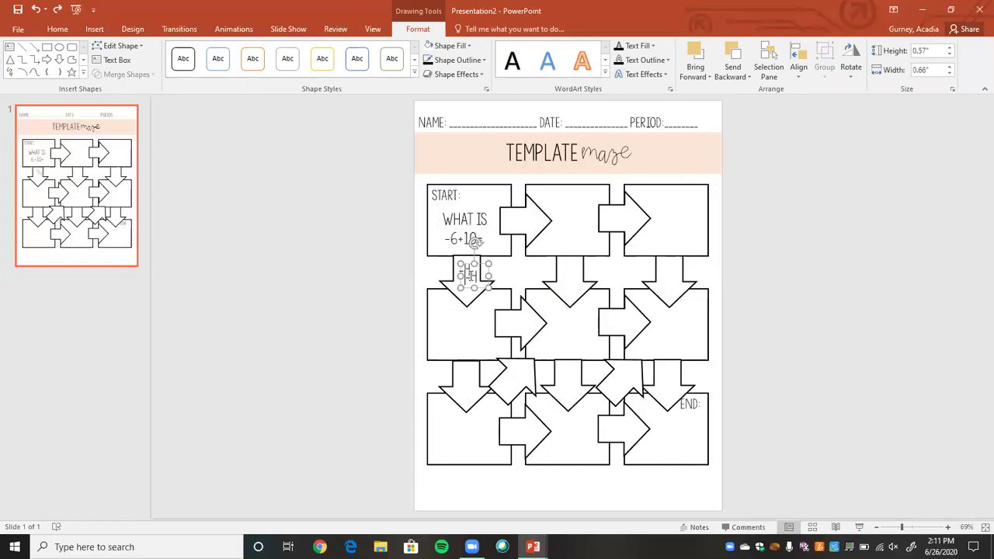
Copy the -4 label onto the first right arrow and change it to 4
left_click_drag(469, 286, 520, 226)
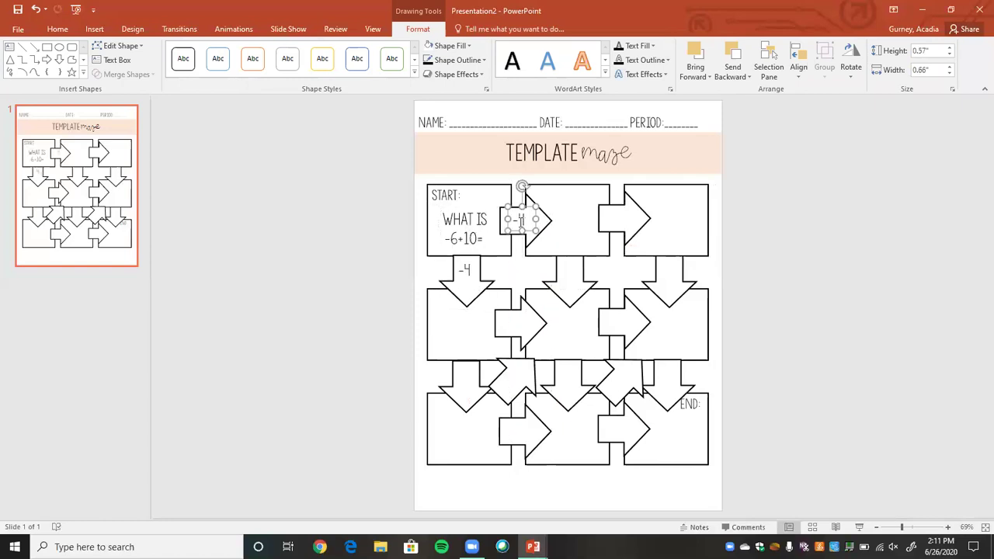
left_click(520, 220)
key("BackSpace")
left_click(585, 215)
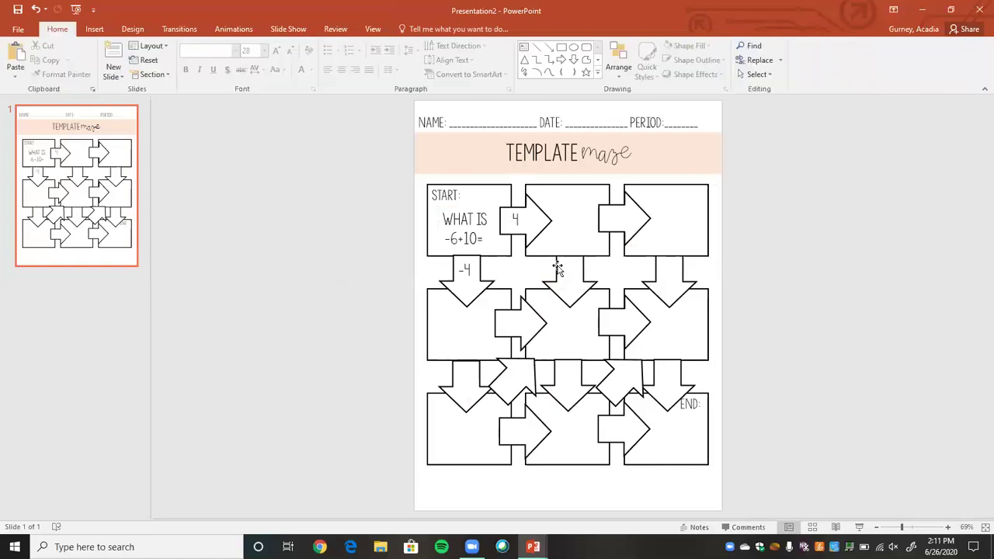